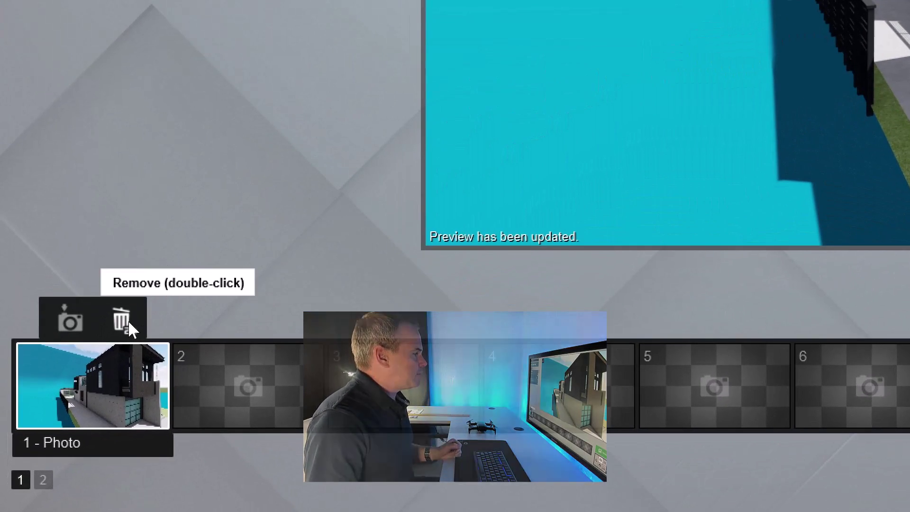
- Remove the photo stored in slot 1 and add the Photo Matching effect to it
double_click(124, 320)
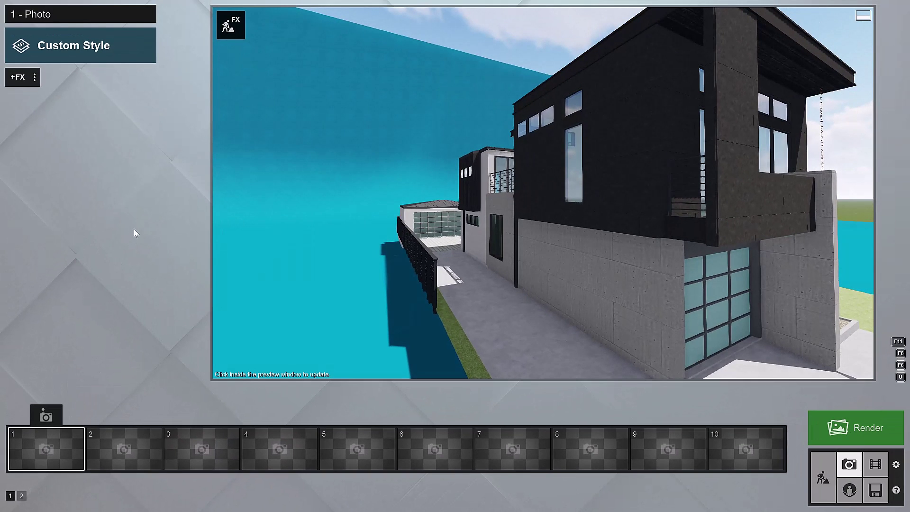
scroll(661, 357, "down", 5)
right_click_drag(543, 193, 545, 198)
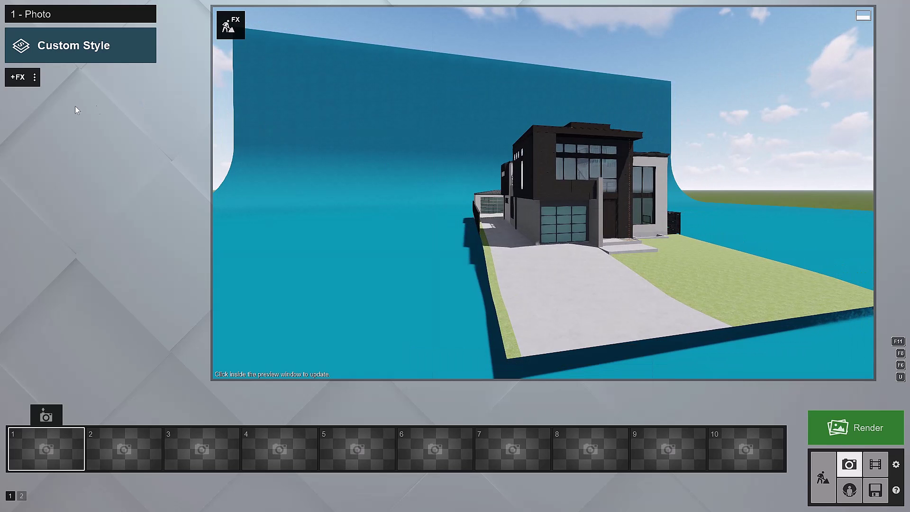
left_click(25, 84)
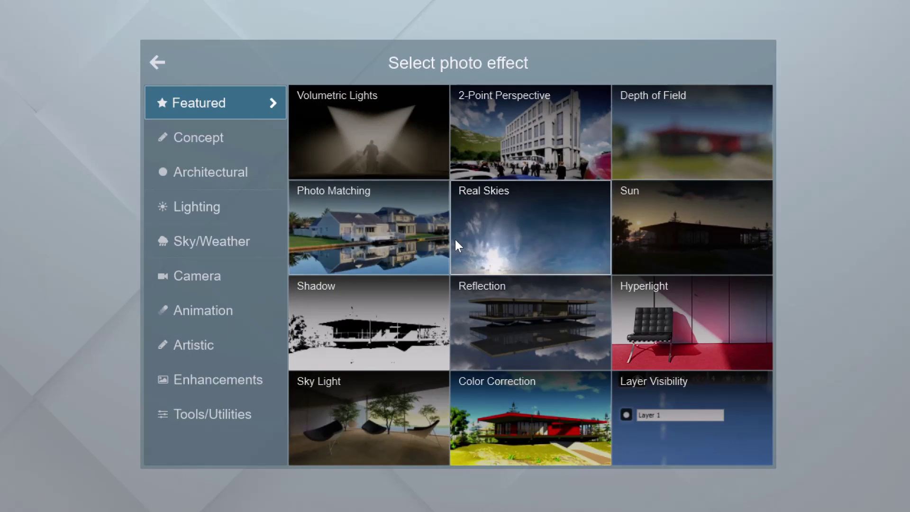
left_click(431, 237)
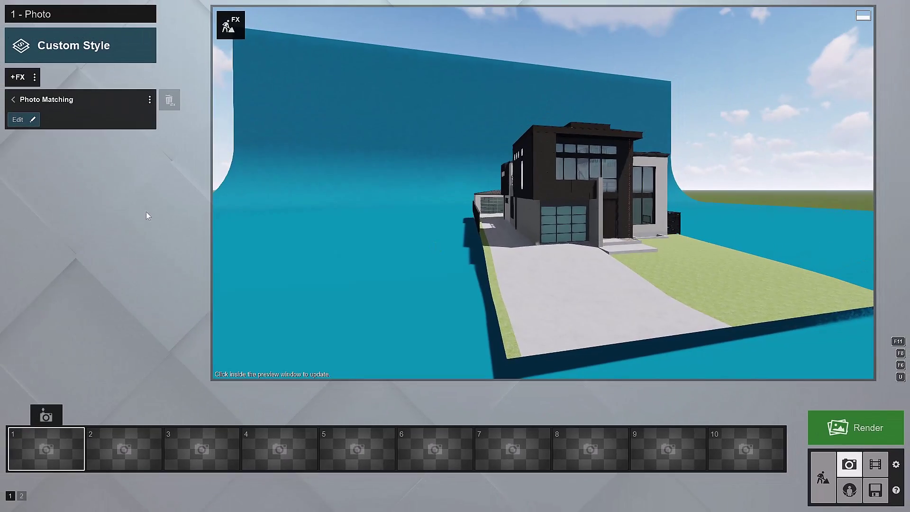
- Edit the Photo Matching effect and load 22.jpg from the CLASS FILES folder as its background photo
left_click(27, 121)
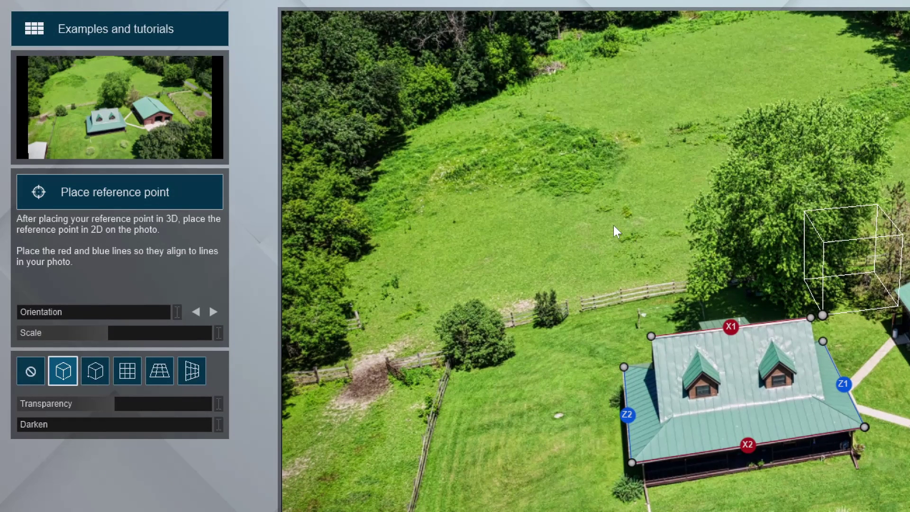
left_click(146, 115)
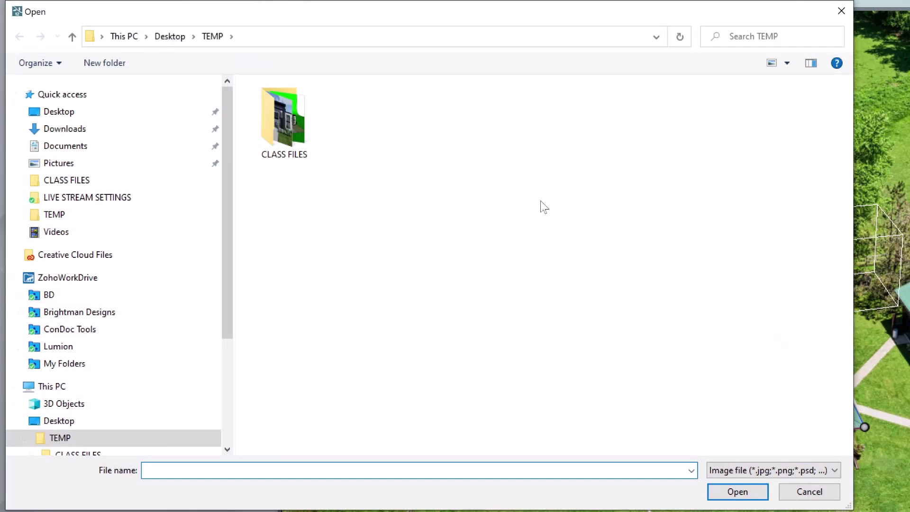
double_click(291, 127)
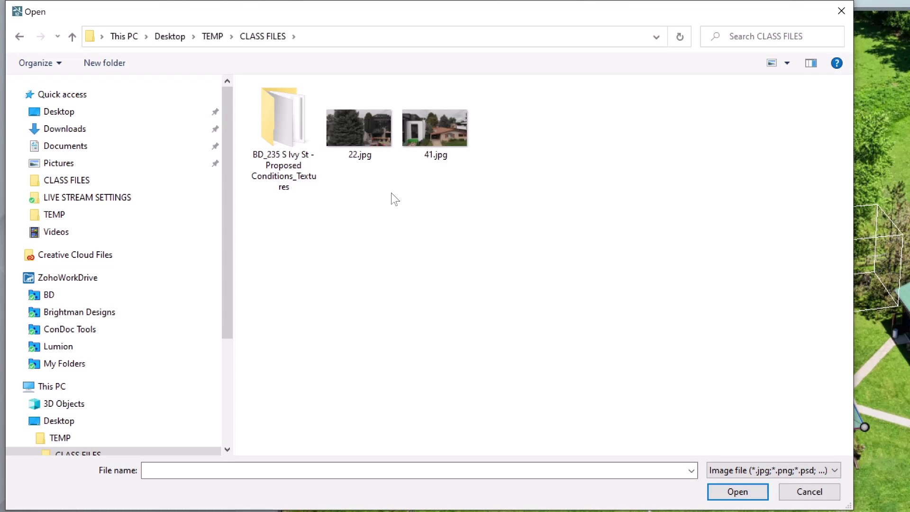
left_click(364, 155)
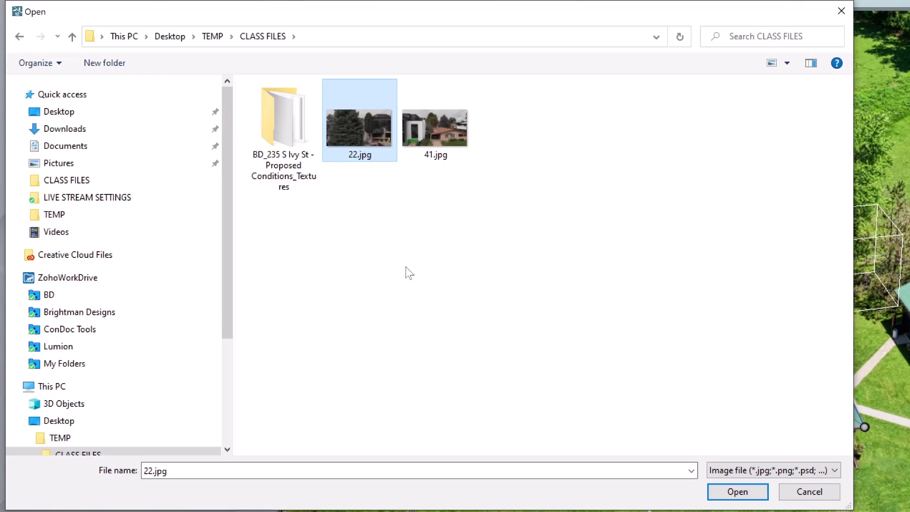
left_click(738, 492)
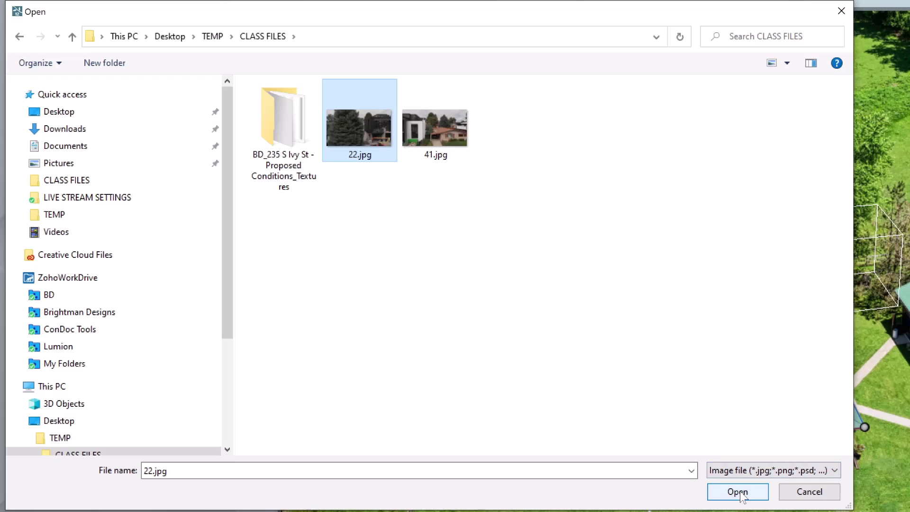
left_click(738, 491)
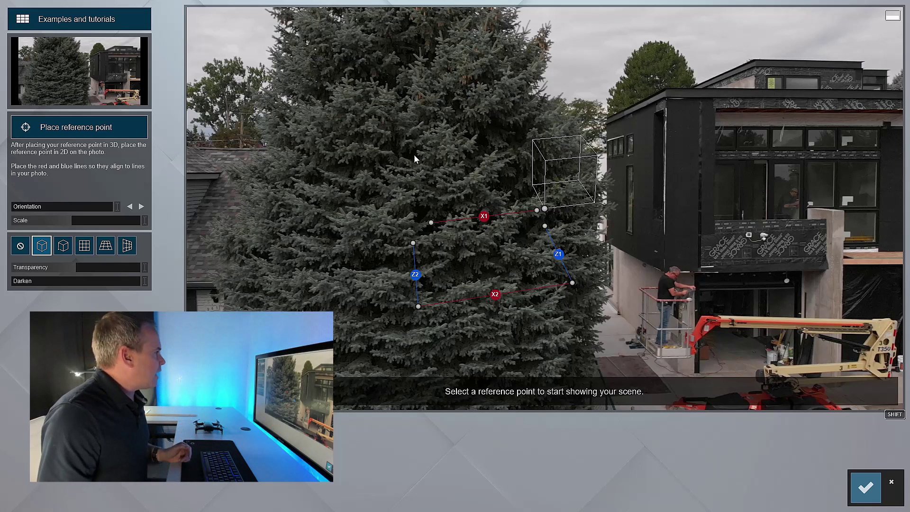
- Place the 3D reference point at the base of the concrete wall's outer corner beside the garage door and driveway
left_click(120, 134)
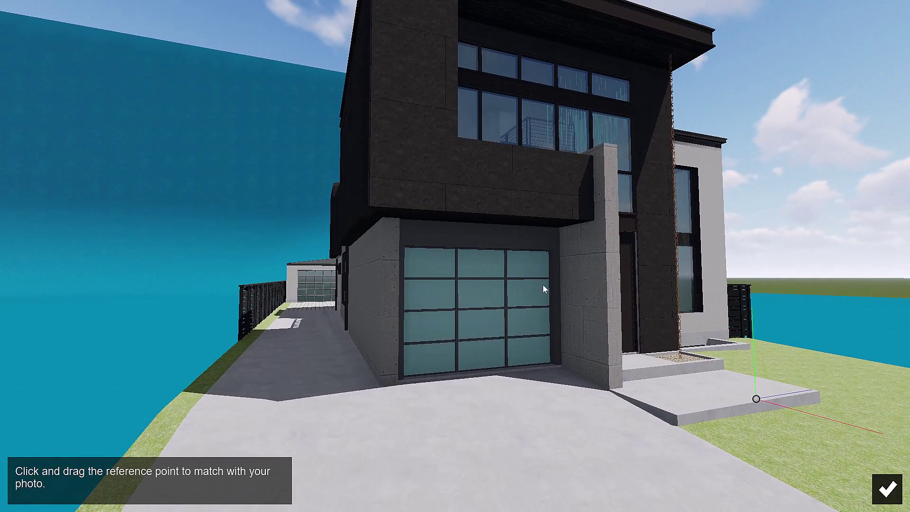
left_click_drag(756, 400, 467, 379)
left_click_drag(382, 387, 380, 389)
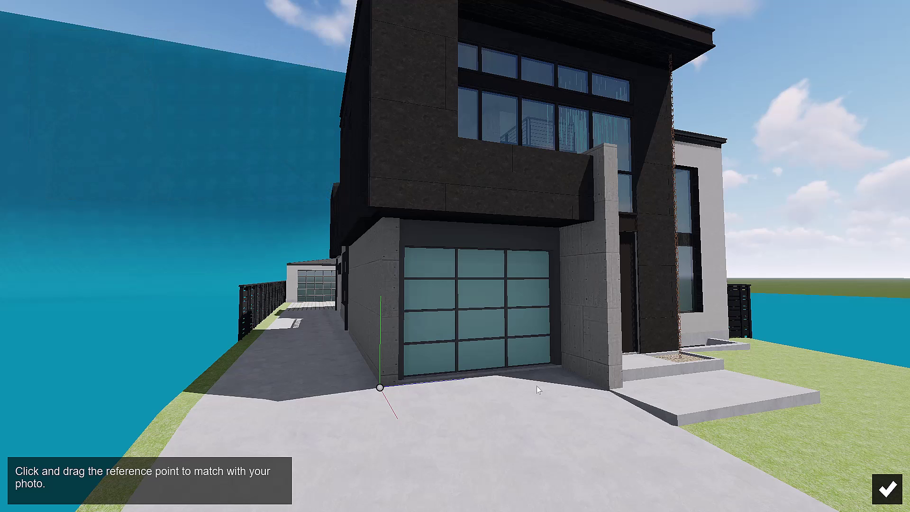
left_click(887, 490)
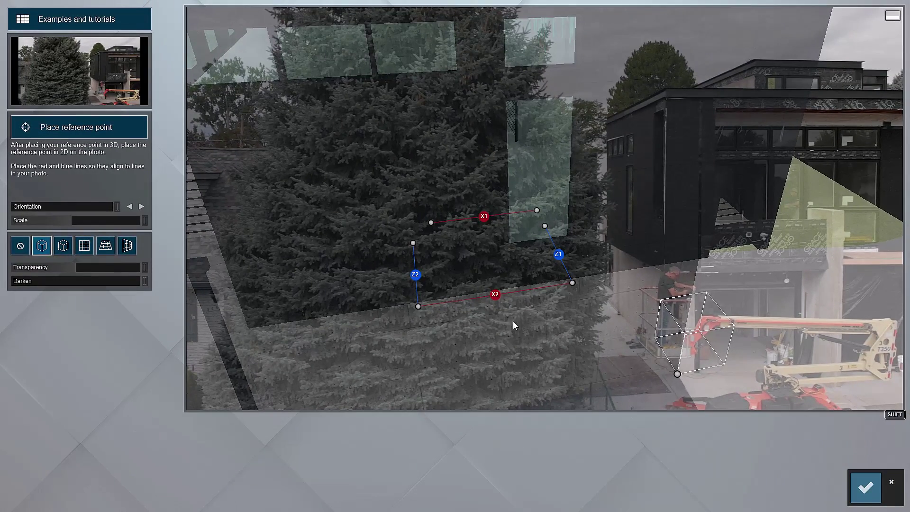
- Set the overlay transparency to 0% and align the red and blue lines with the building's roof and overhang edges
mouse_move(78, 269)
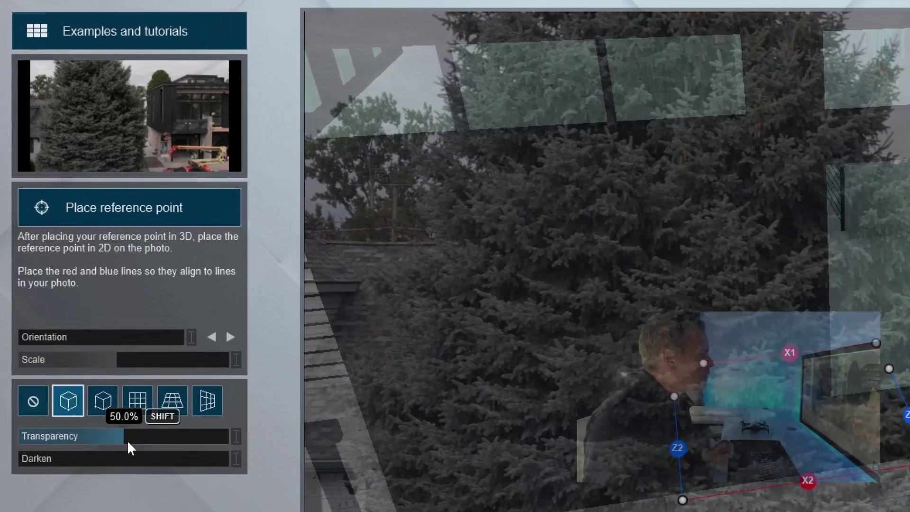
left_click_drag(128, 447, 2, 462)
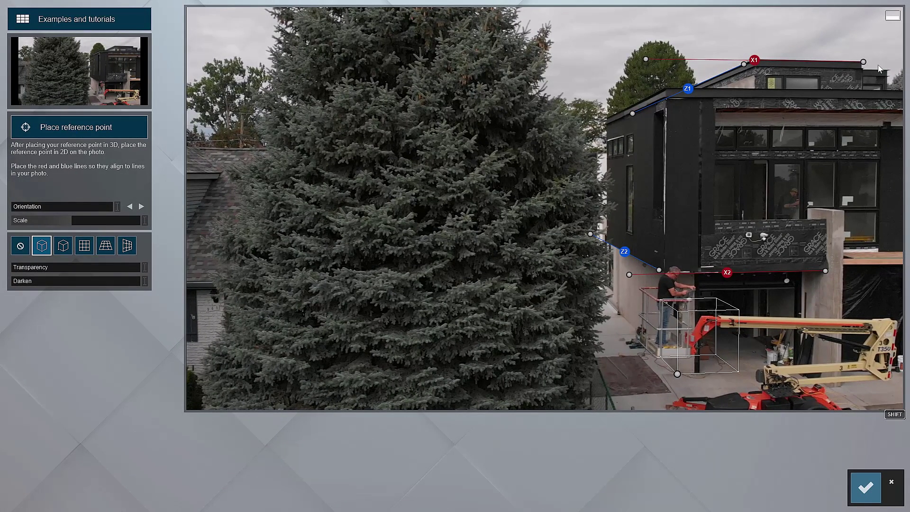
left_click_drag(863, 62, 874, 62)
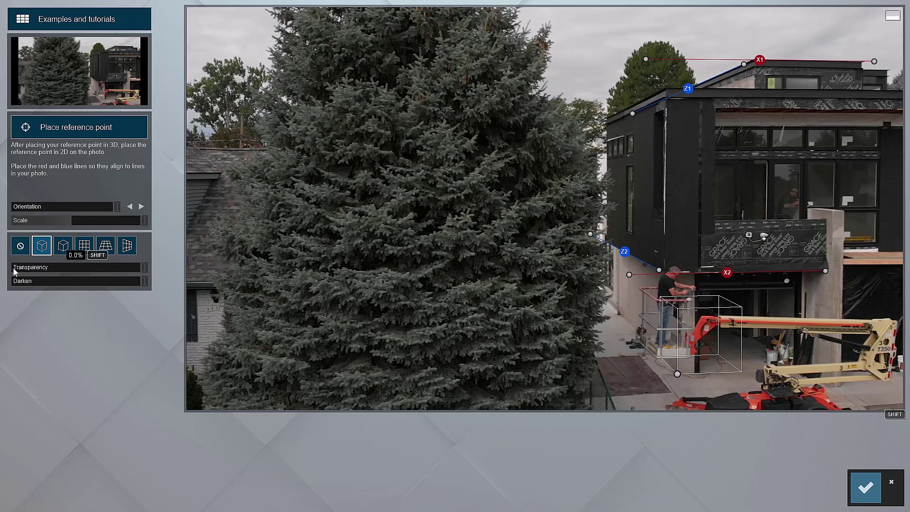
- Show the model overlay at 51.1% transparency, with its scale at 0.6x and its orientation at -90°
left_click_drag(18, 269, 78, 291)
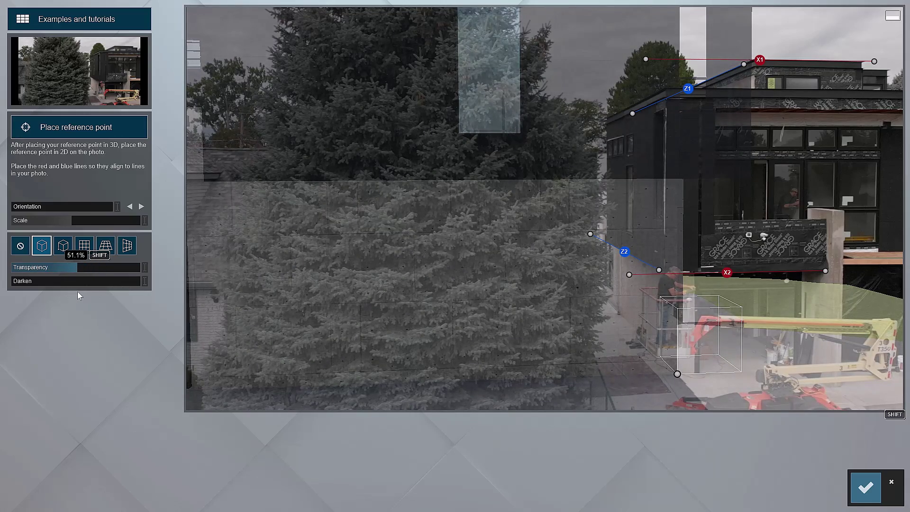
mouse_move(72, 222)
left_mouse_down()
mouse_move(64, 223)
mouse_move(72, 223)
left_mouse_up()
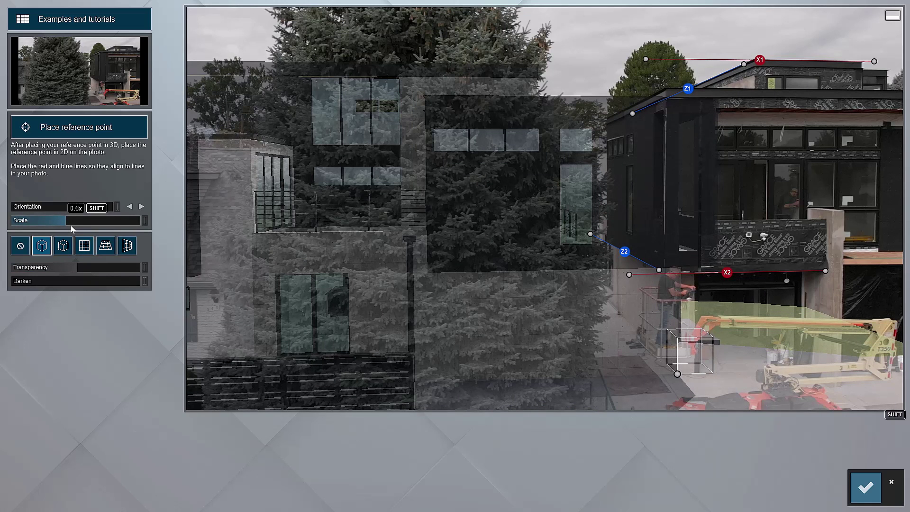
left_click(130, 207)
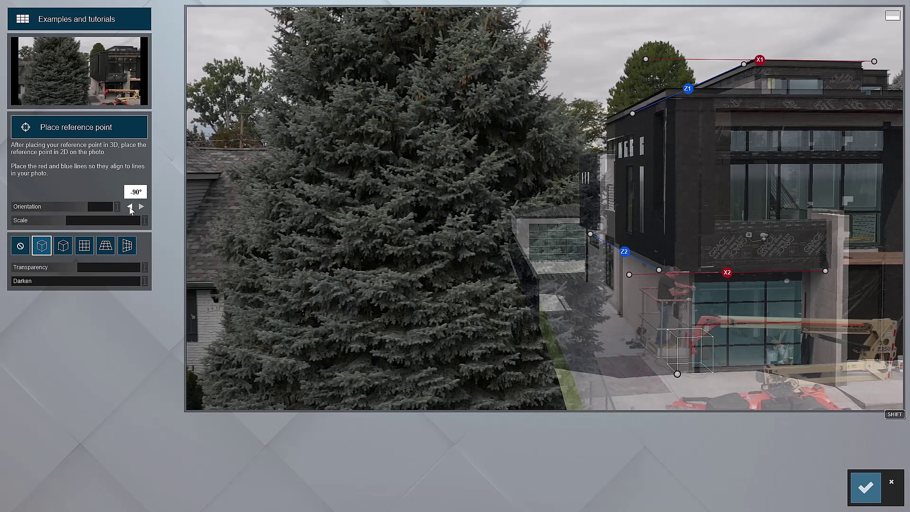
- Reduce the overlay transparency to 21.2% and fine-tune the model scale to 0.5707x
left_click_drag(76, 268, 39, 291)
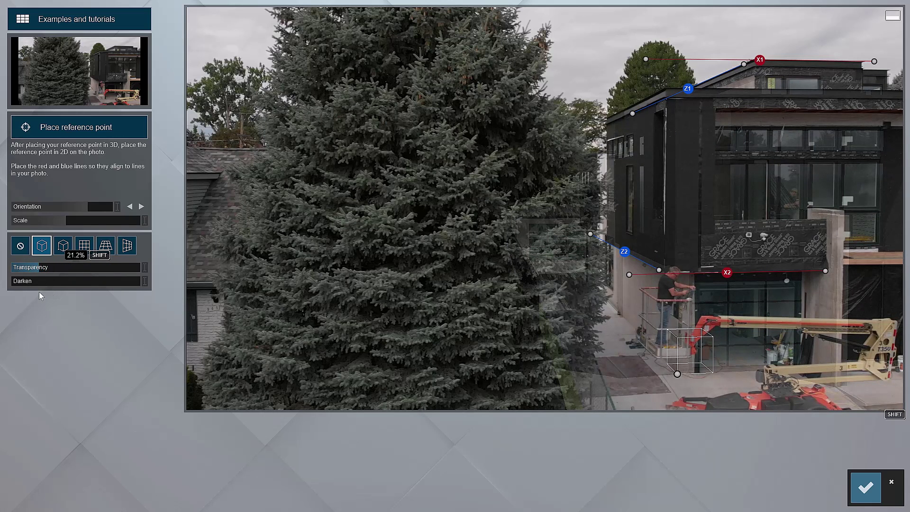
left_click(68, 226)
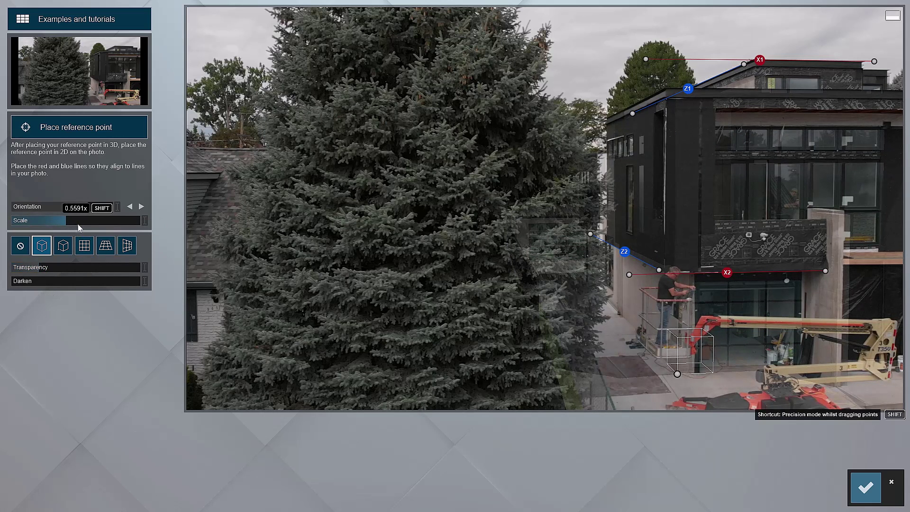
left_click_drag(133, 239, 116, 242, "shift")
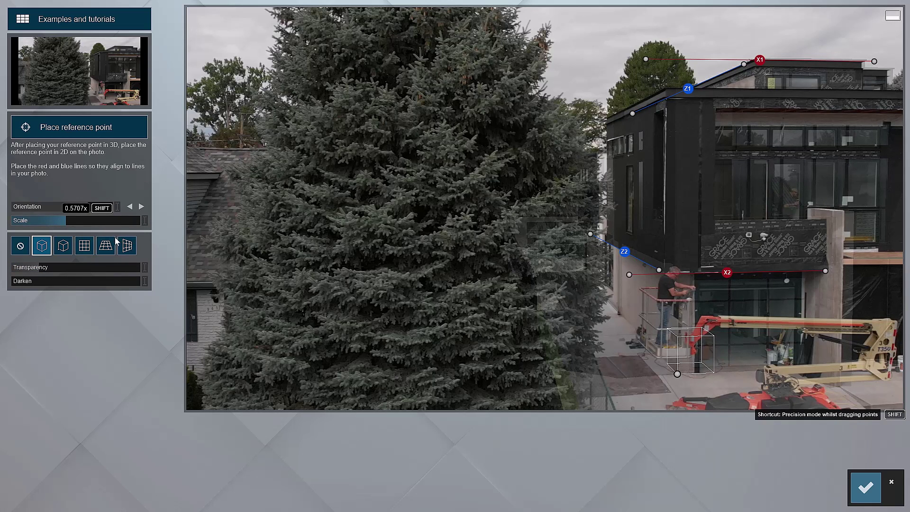
- Check the model's alignment with the photo by varying the overlay transparency between 0% and mostly opaque
left_click_drag(39, 268, 64, 285)
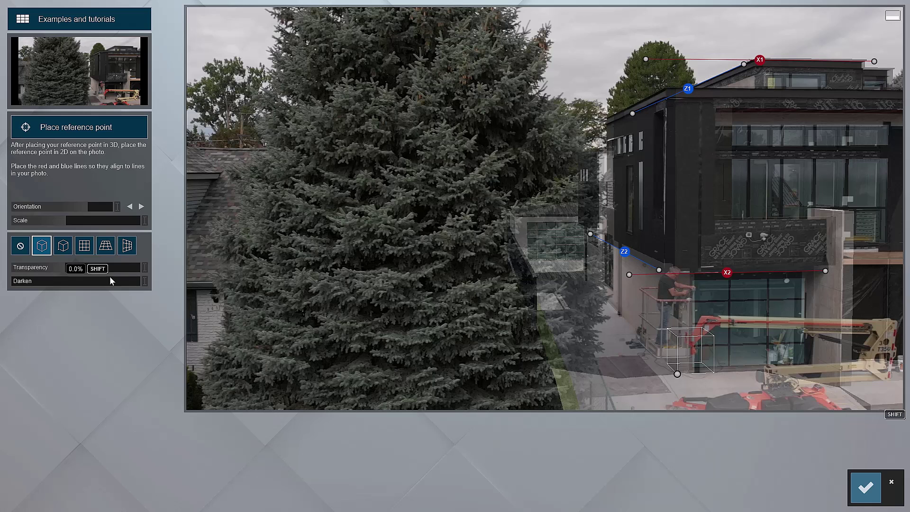
left_click_drag(111, 280, 66, 274)
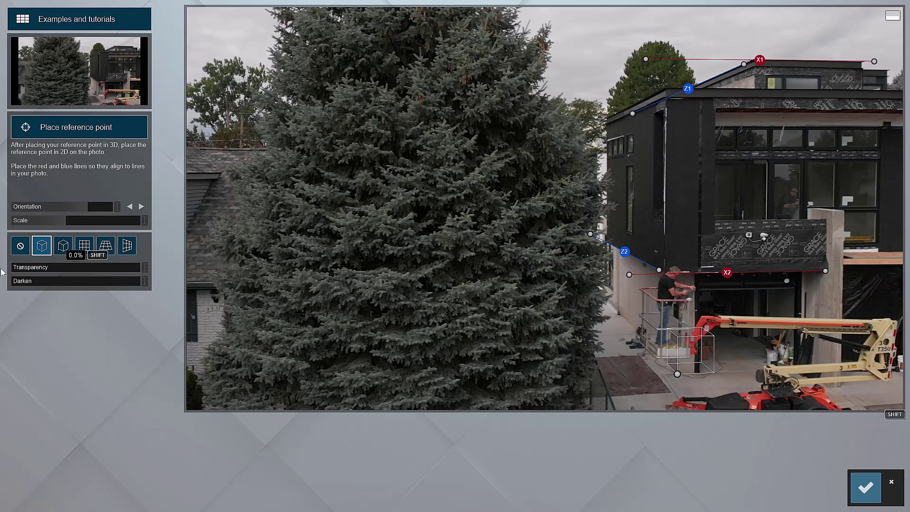
left_click_drag(3, 272, 125, 280)
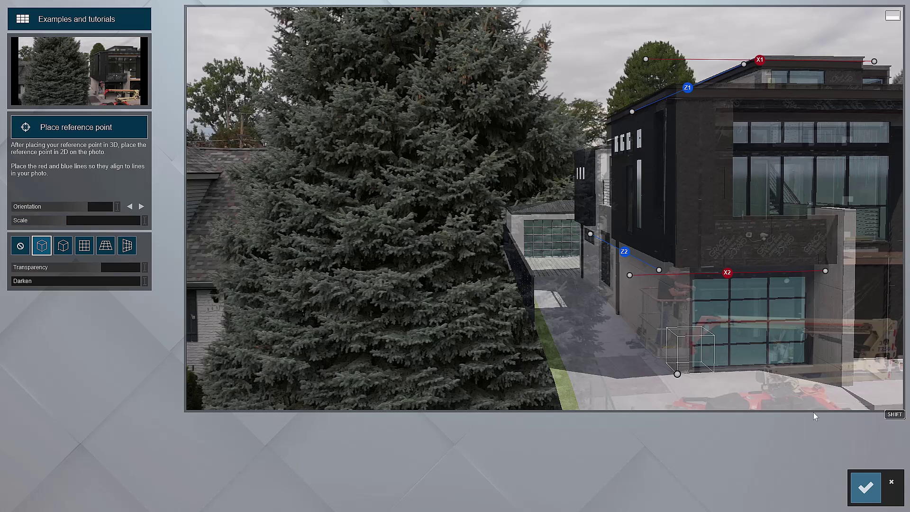
- Accept the photo match and store the matched camera in photo slot 1
left_click(864, 488)
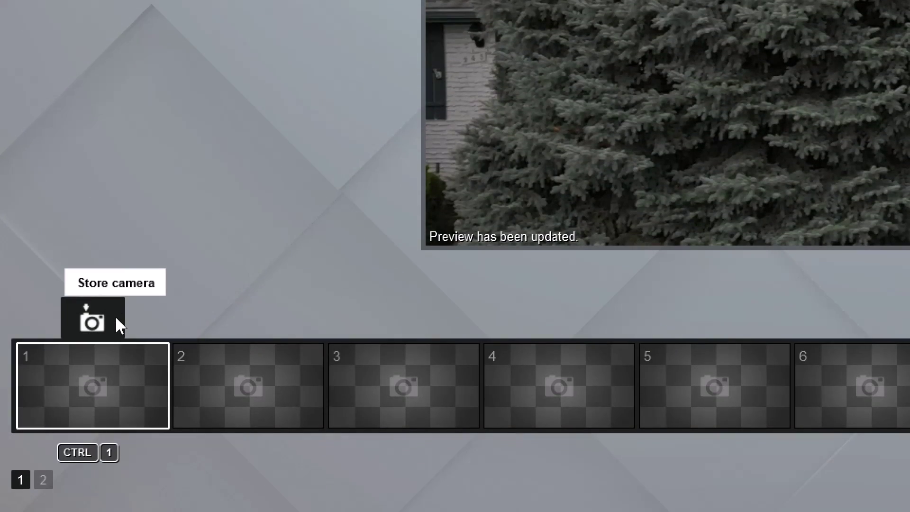
left_click(116, 319)
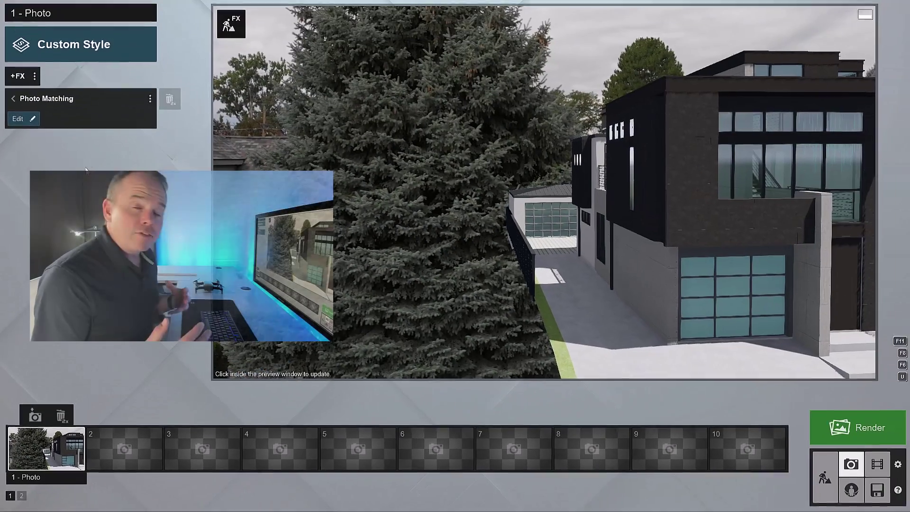
- Load the saved effect settings from 22_Photomatch Settings.lme into the photo
left_click(69, 100)
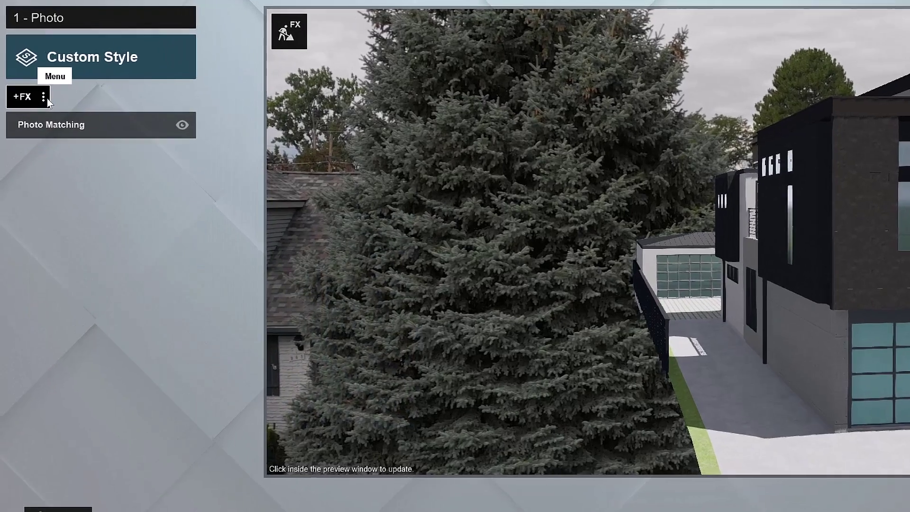
left_click(34, 78)
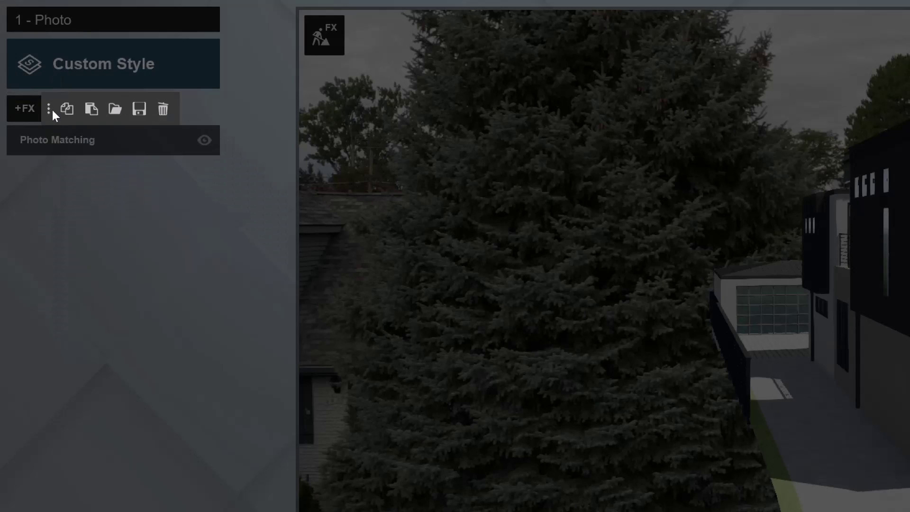
left_click(116, 110)
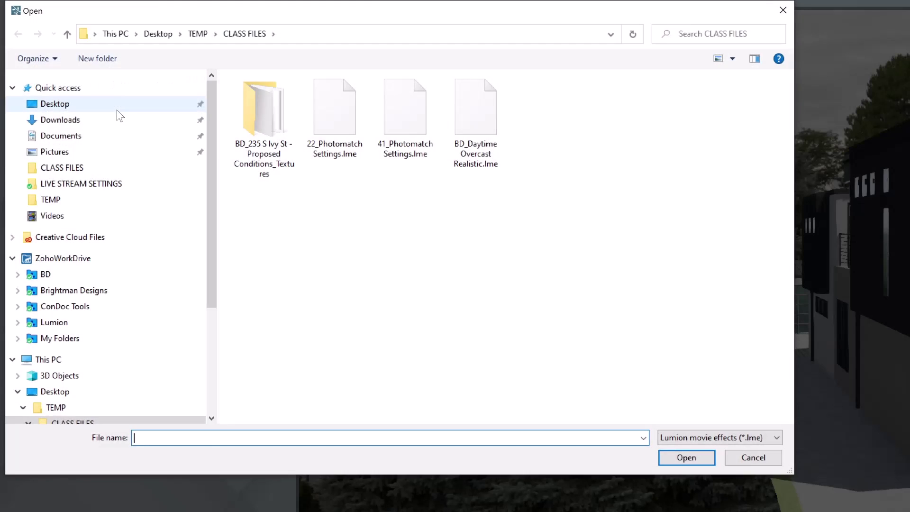
left_click(333, 157)
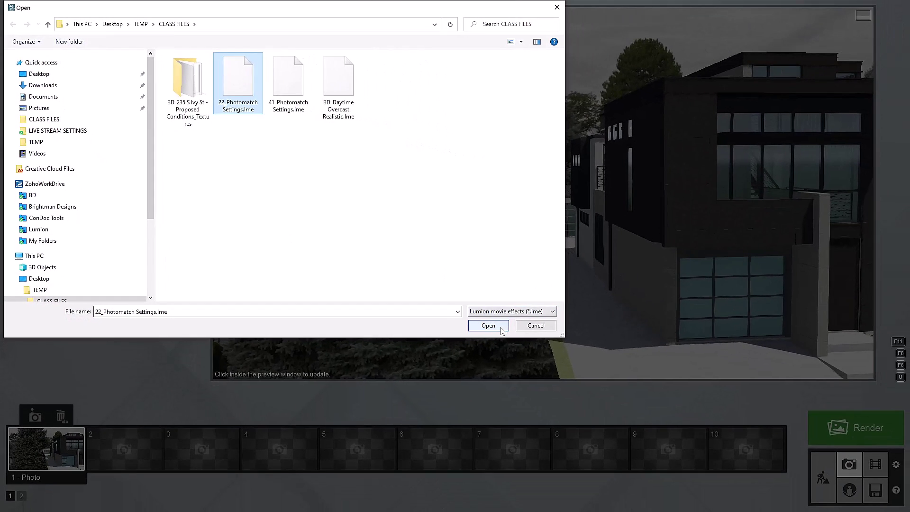
left_click(686, 457)
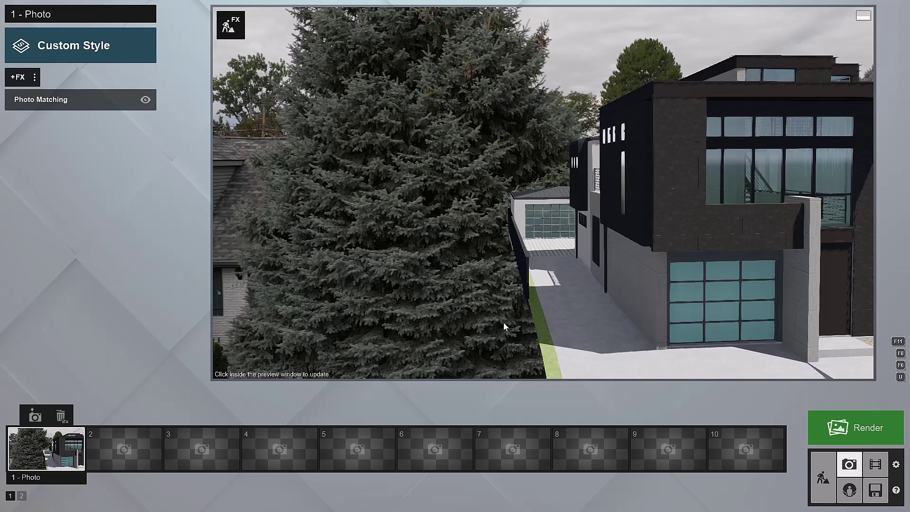
- Open the loaded Photo Matching effect for editing and raise the overlay transparency until the model mostly covers the photographed building
left_click(65, 102)
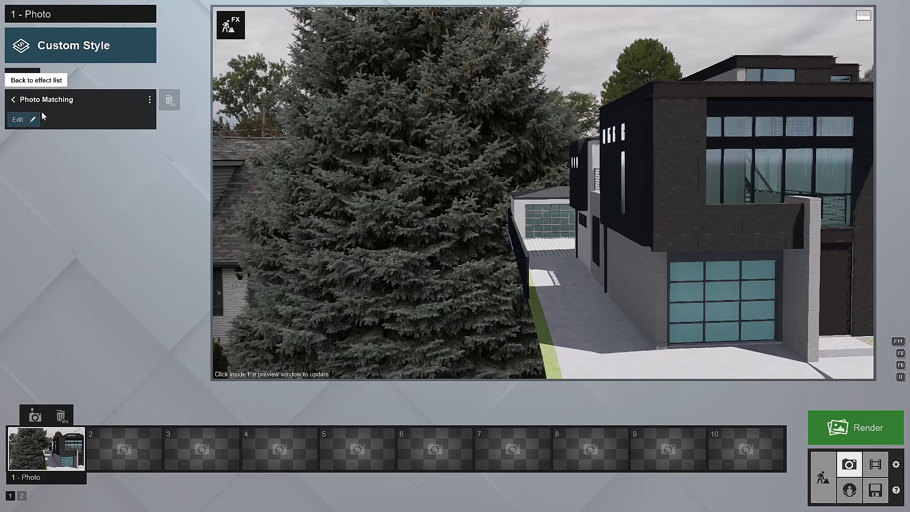
left_click(31, 122)
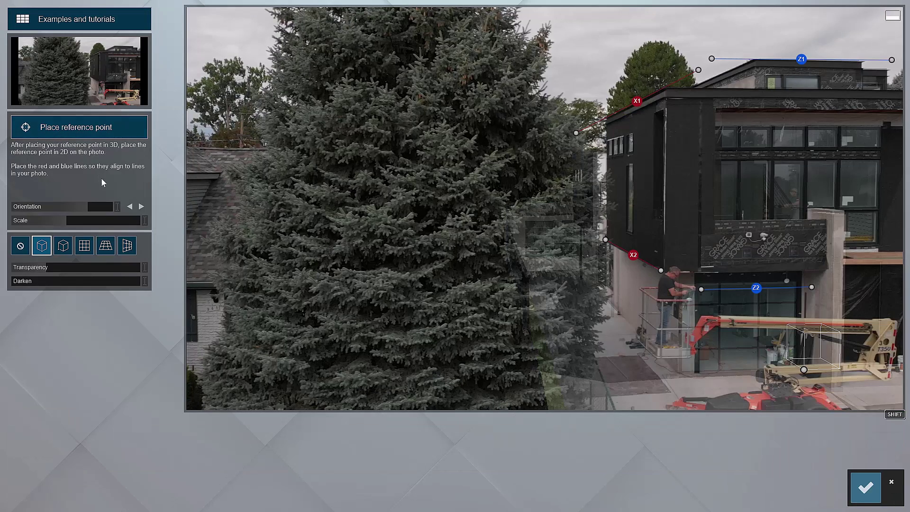
left_click_drag(50, 268, 309, 332)
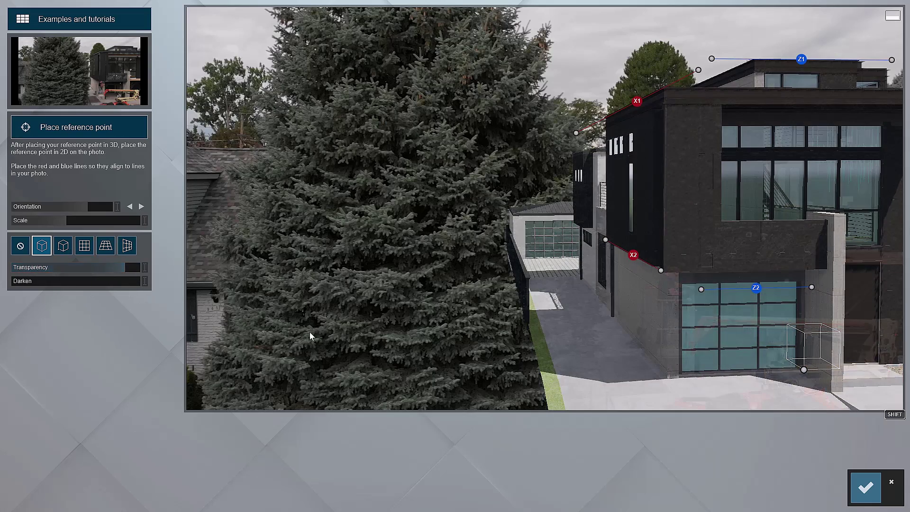
- Accept the first photo's match and switch to empty photo slot 2 with the camera facing the house front and white wing
left_click(865, 491)
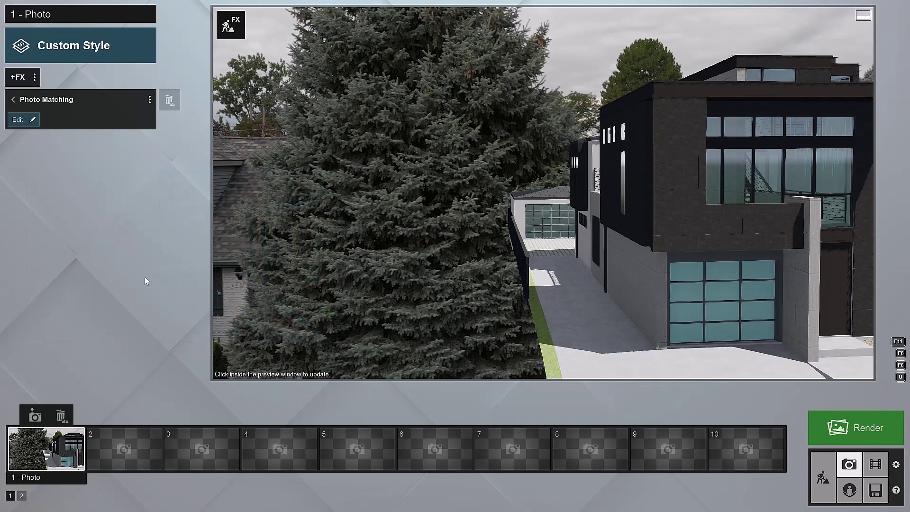
left_click(129, 445)
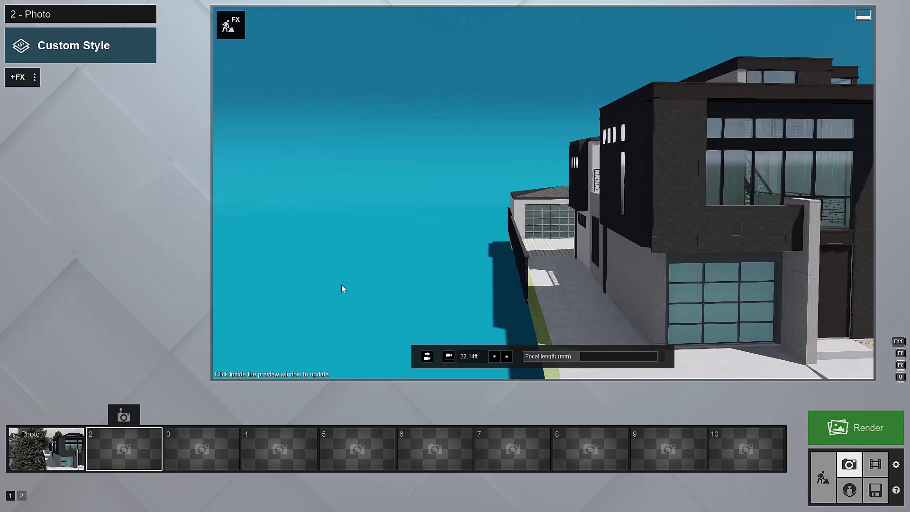
right_click_drag(397, 259, 427, 221)
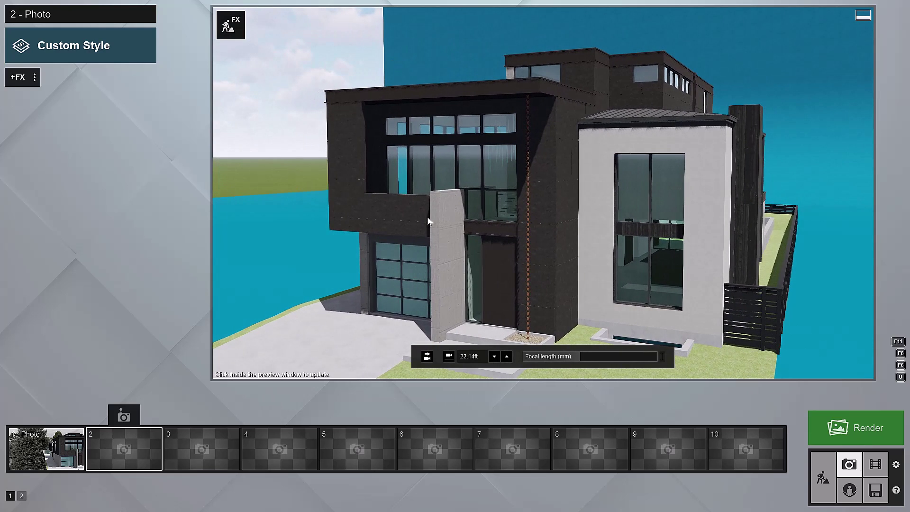
- Add a Photo Matching effect to photo 2 and load 41.jpg as its background photo
left_click(19, 78)
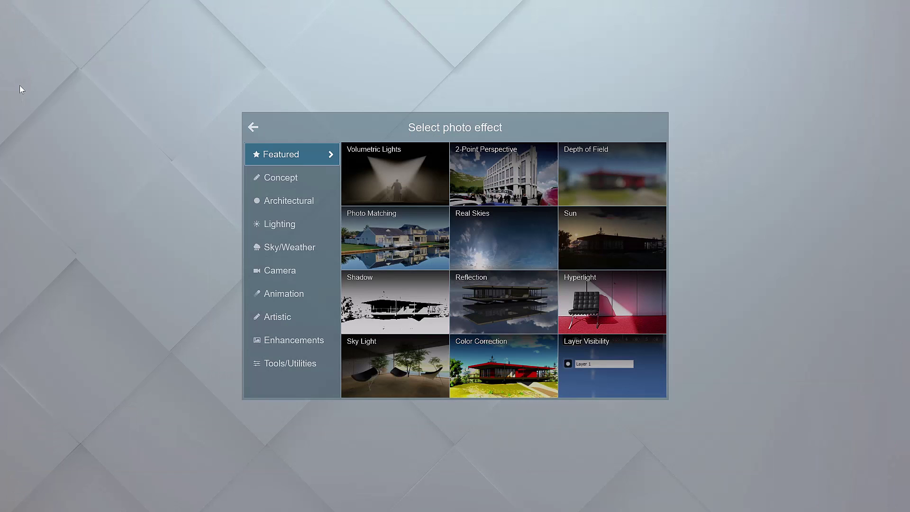
left_click(415, 240)
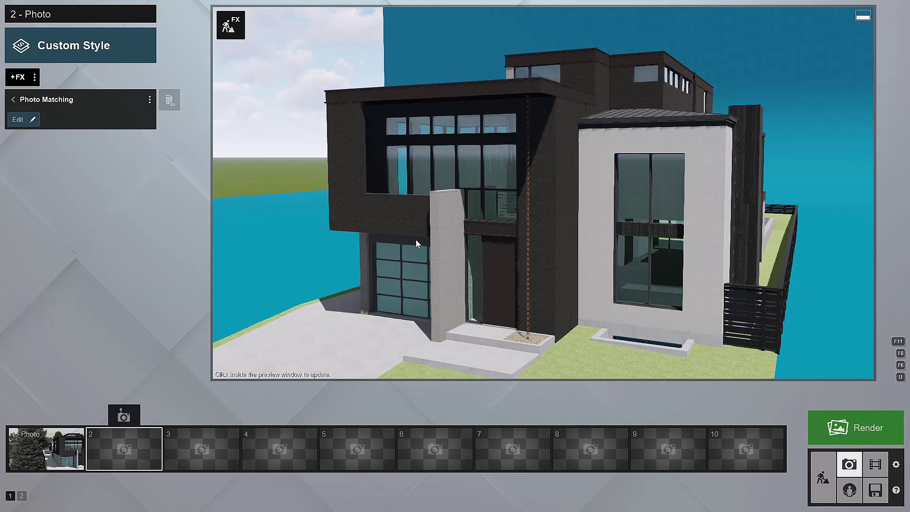
left_click(27, 123)
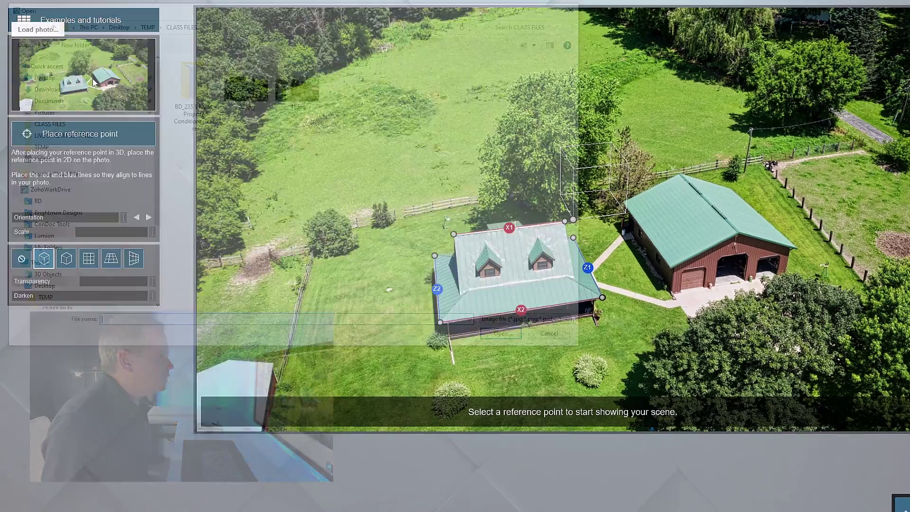
left_click(89, 79)
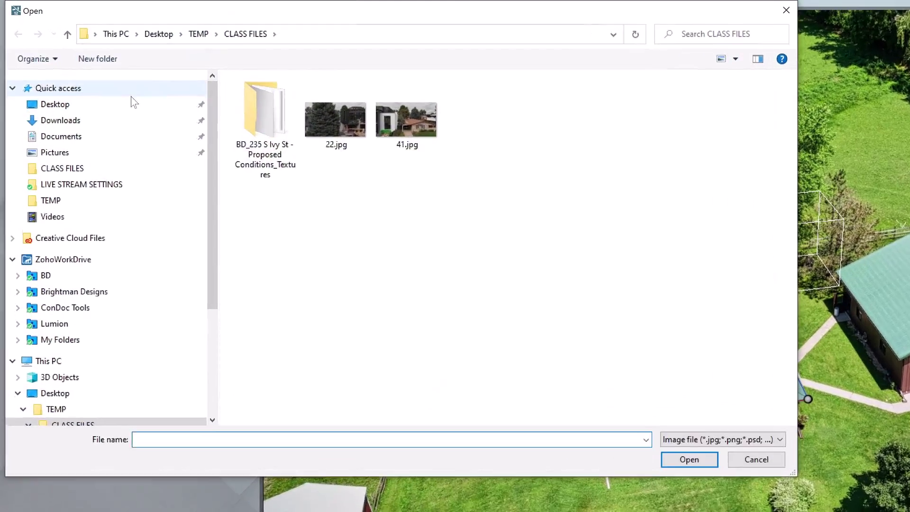
left_click(434, 142)
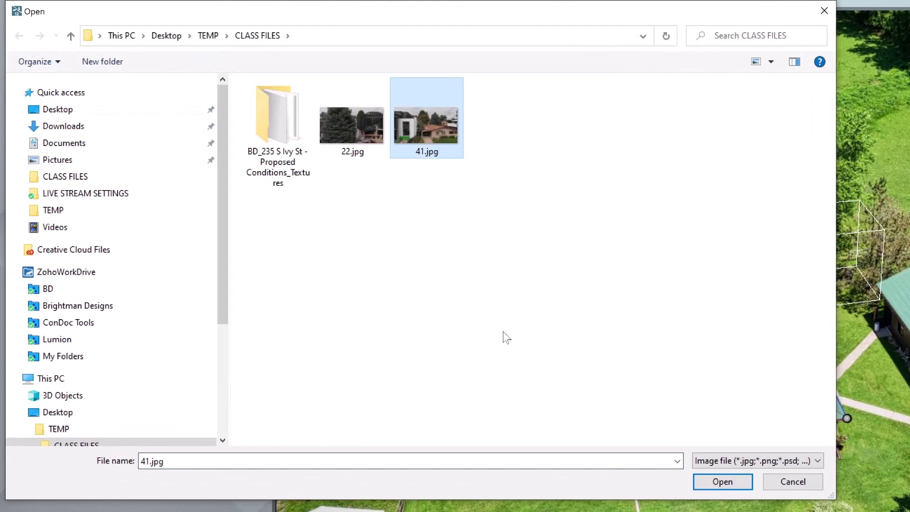
left_click(732, 485)
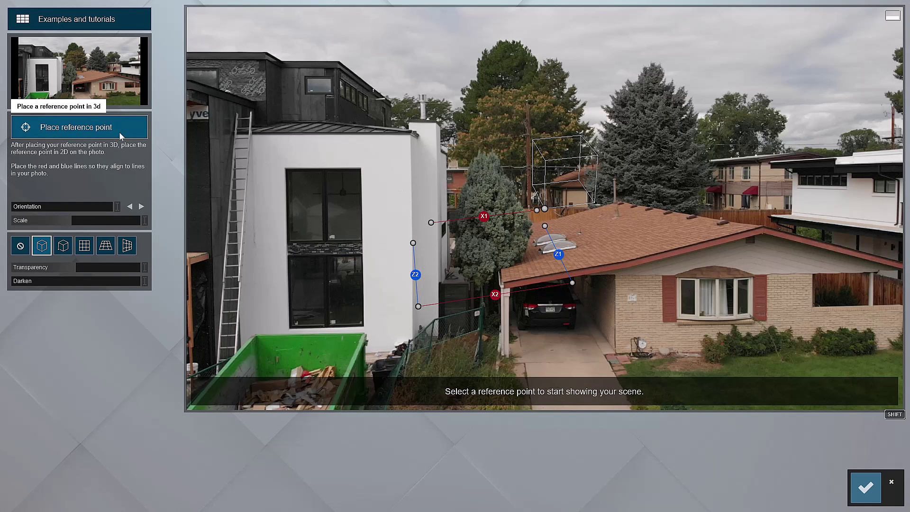
- Place the 3D reference point at the ground-level corner of the white wing, beside the black slatted fence
left_click(119, 132)
scroll(586, 279, "down", 10)
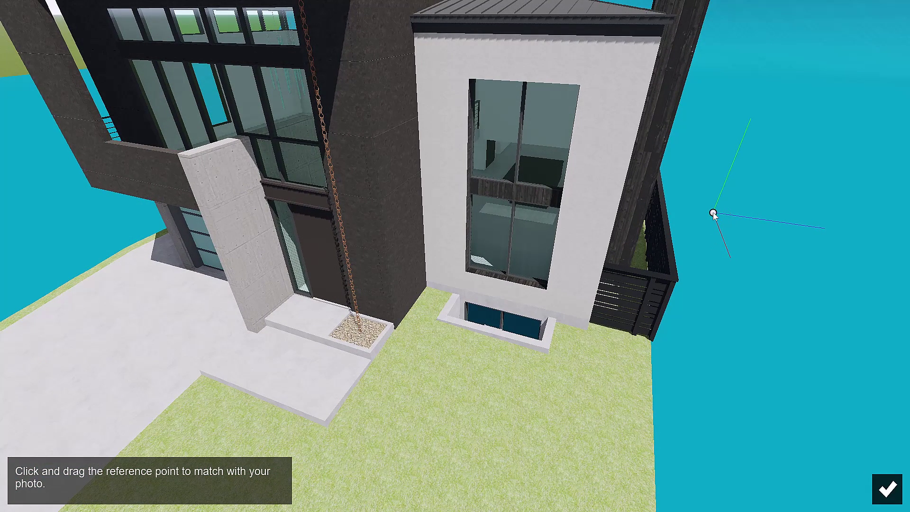
left_click_drag(641, 284, 587, 331)
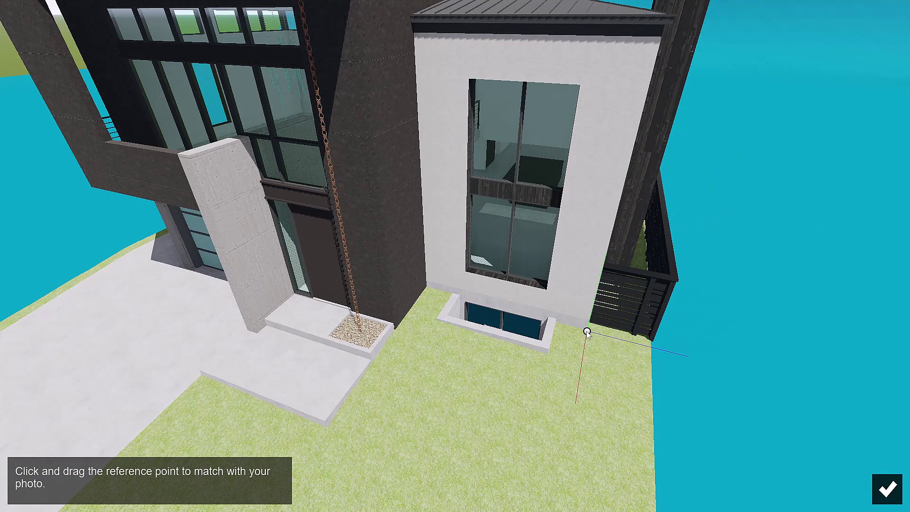
left_click_drag(661, 368, 569, 379)
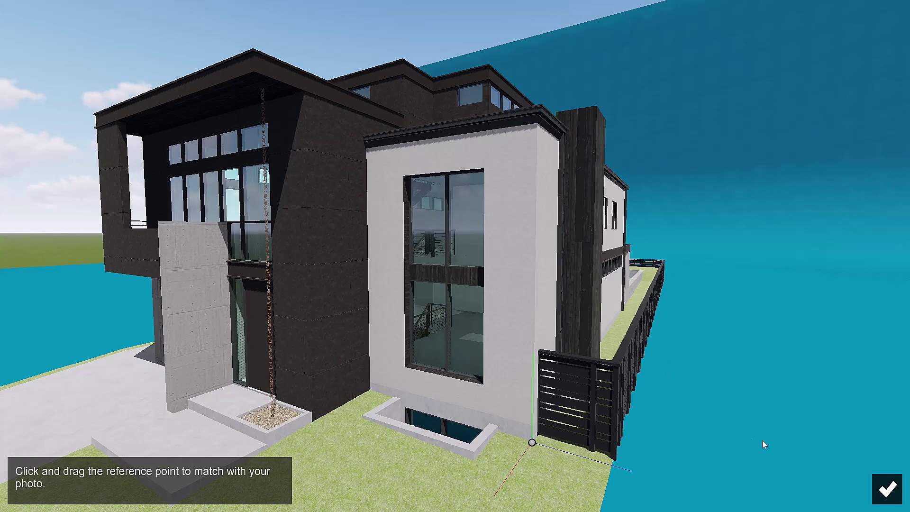
left_click(891, 488)
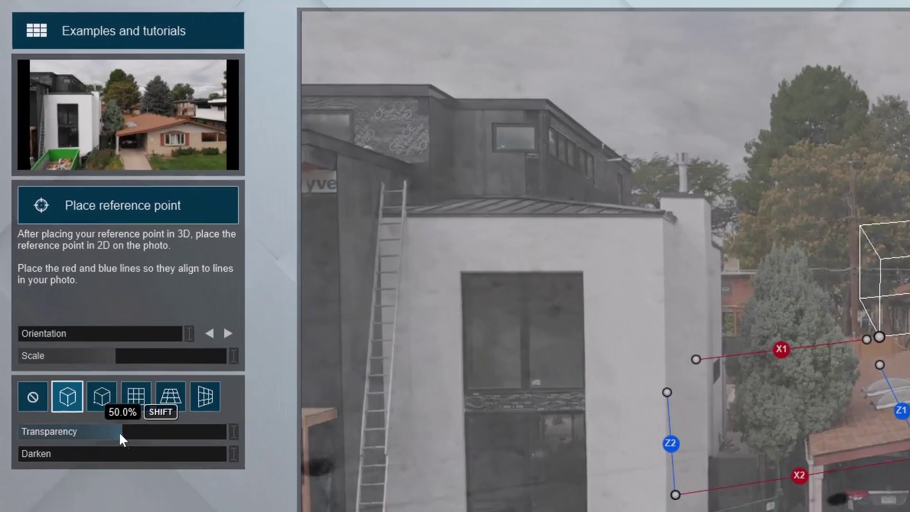
- Align the red and blue guide lines with the photographed building's roof and window edges, and rotate the model's orientation by -90°
left_click_drag(74, 270, 1, 276)
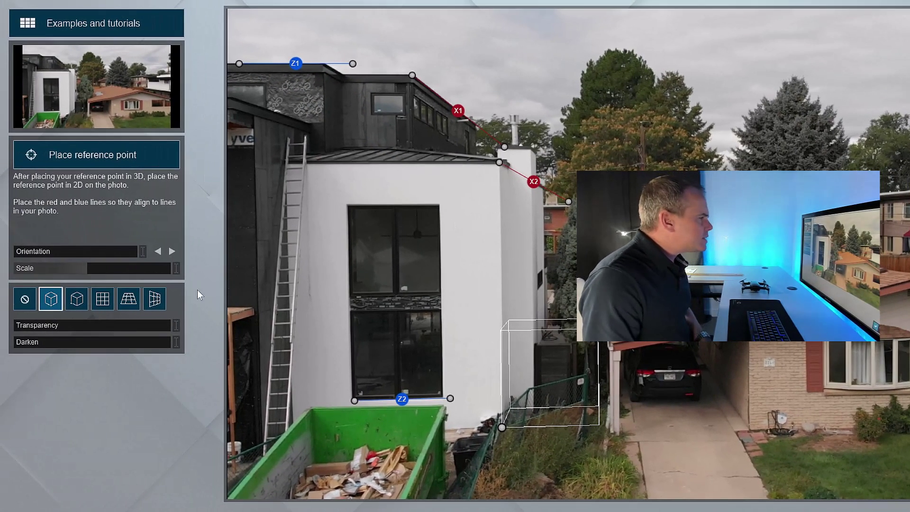
left_click_drag(33, 326, 92, 337)
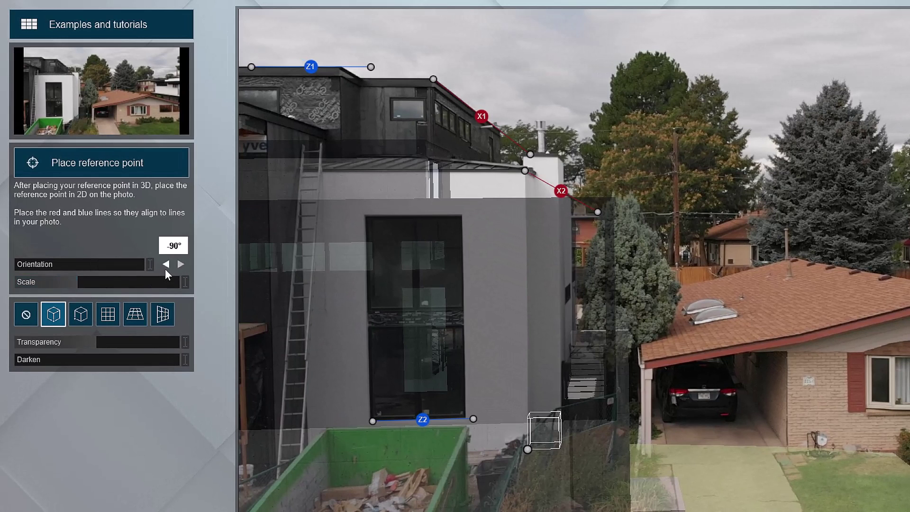
left_click(165, 264)
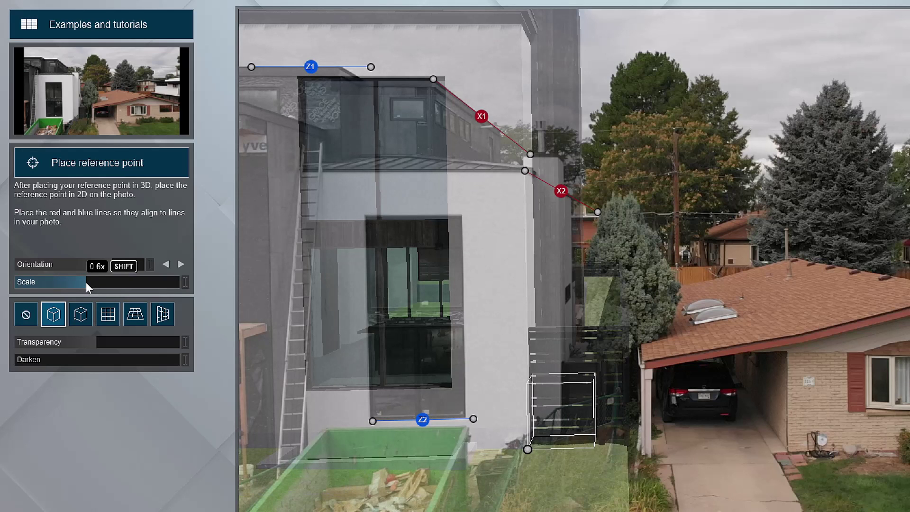
- Adjust the model scale and the outer end of line X2 to fit the white wing in the photo, and accept the match
left_click_drag(87, 282, 2, 331)
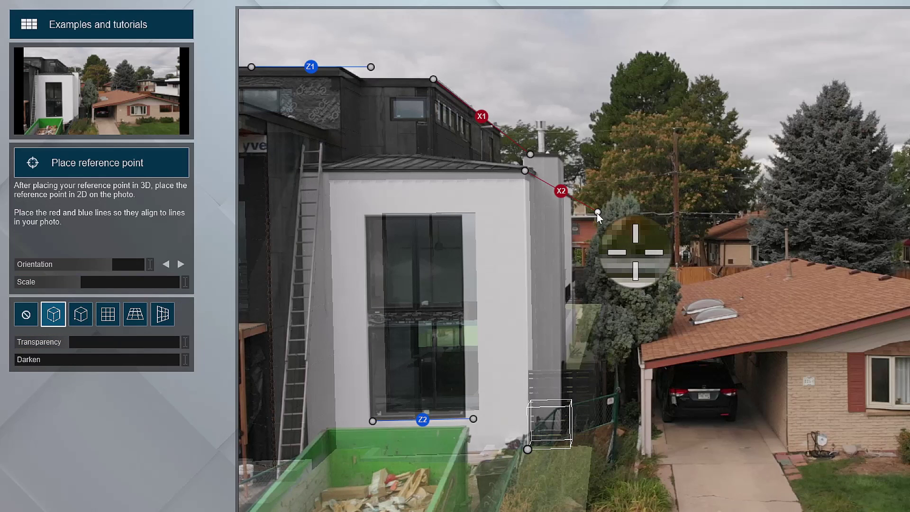
left_click_drag(596, 213, 596, 213)
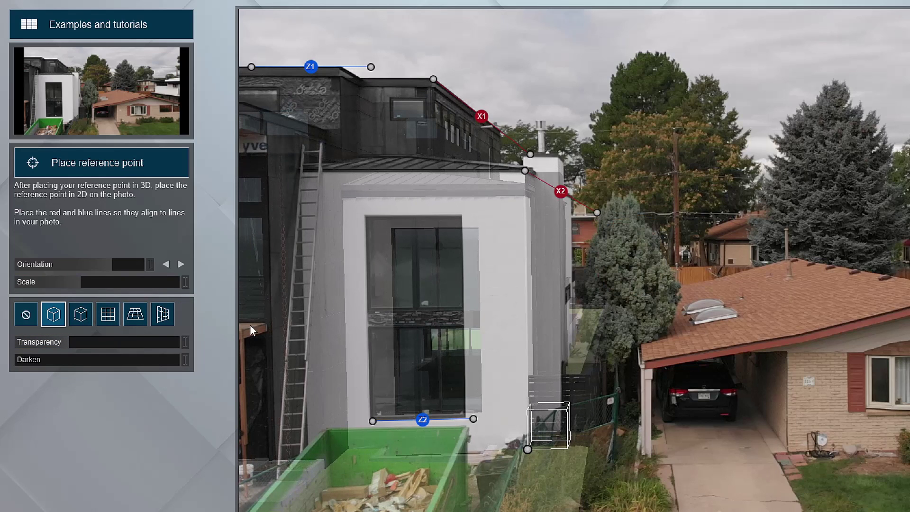
left_click_drag(84, 283, 237, 291)
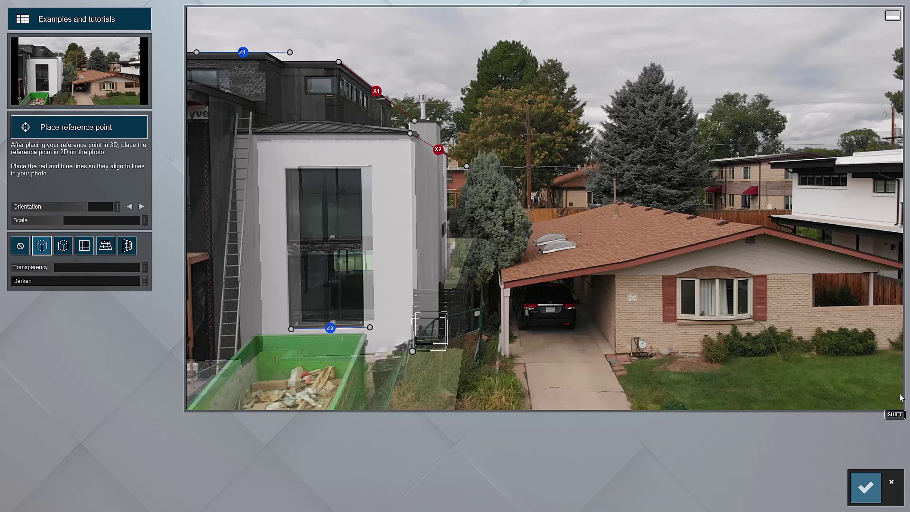
left_click(865, 487)
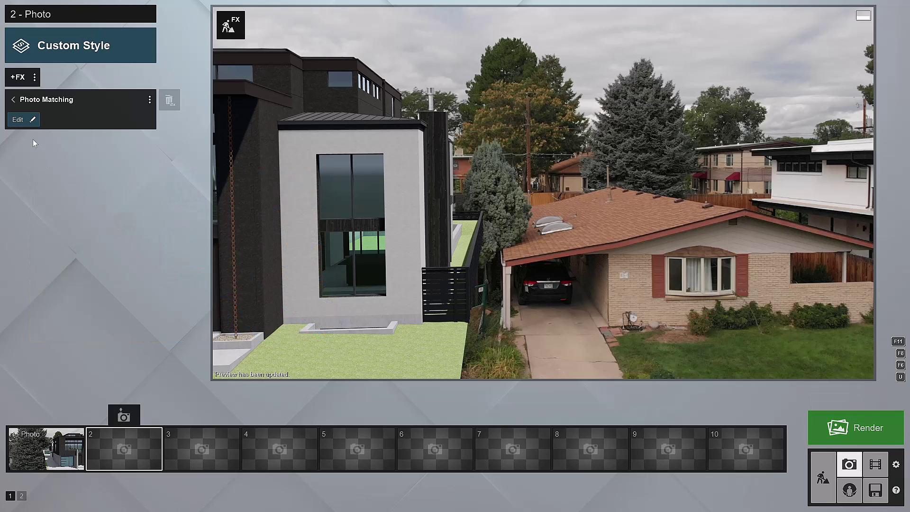
- Reopen the Photo Matching effect of photo 2 to check the model's overlay on the photo, and close it
left_click(20, 120)
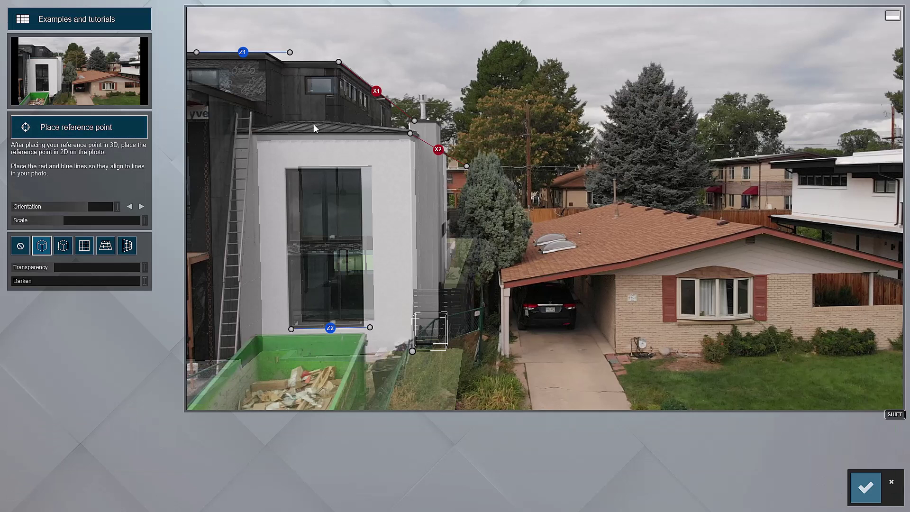
left_click(866, 487)
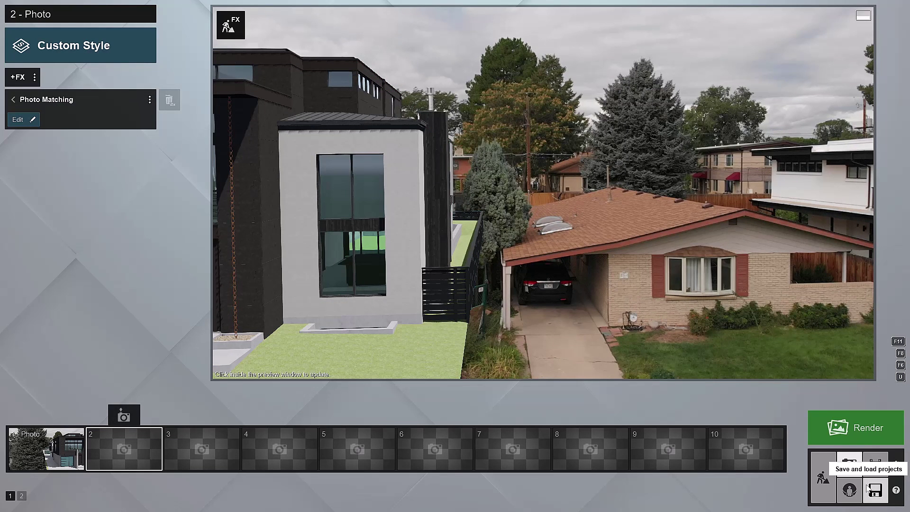
left_click(69, 99)
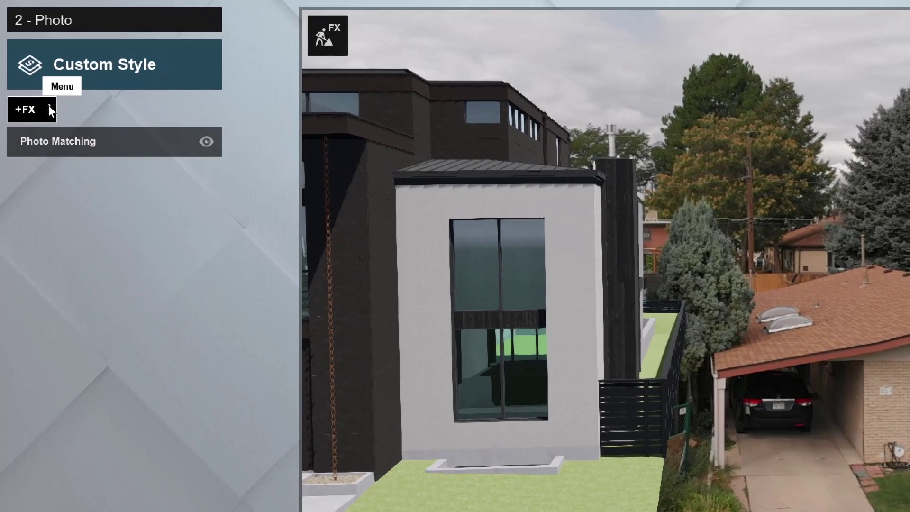
- Load the saved effect settings from 41_Photomatch Settings.lme into photo 2
left_click(48, 105)
left_click(118, 114)
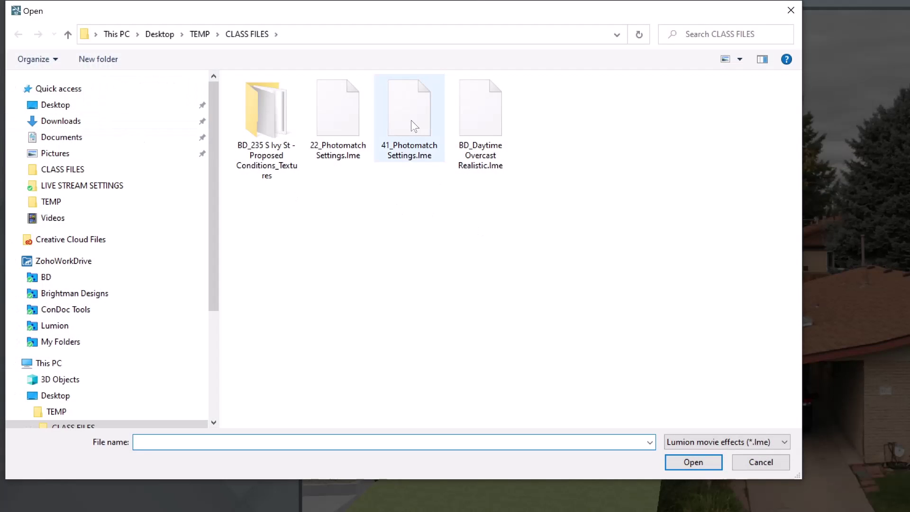
double_click(411, 120)
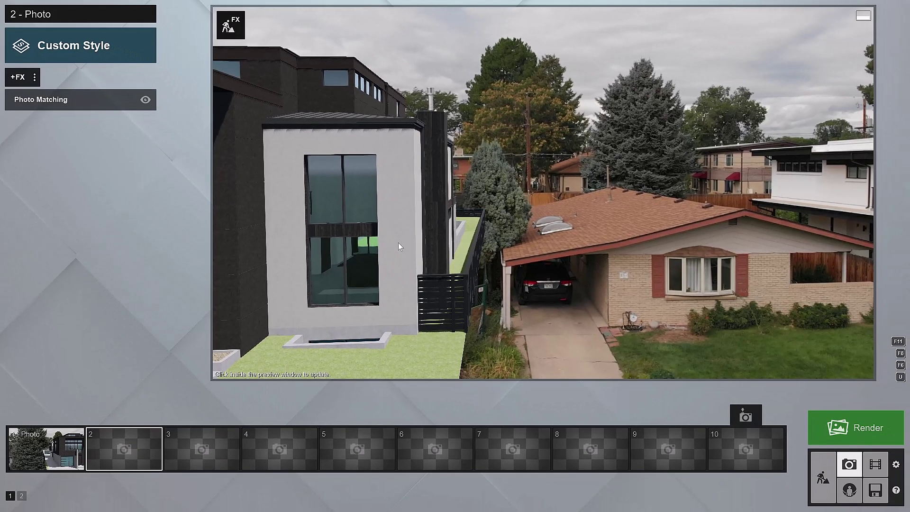
- Open the loaded Photo Matching effect, set the overlay transparency to about 50% to inspect the alignment, and accept it
left_click(47, 105)
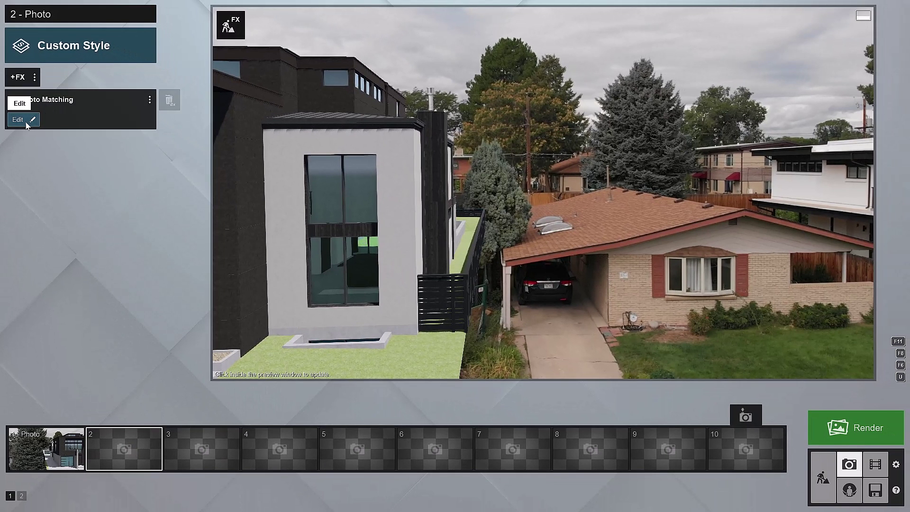
left_click(30, 118)
left_click_drag(101, 267, 76, 275)
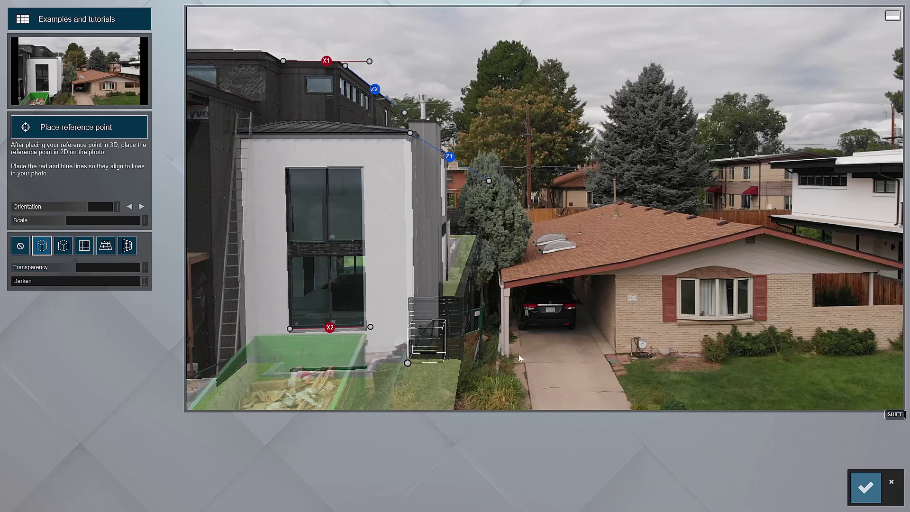
left_click(864, 488)
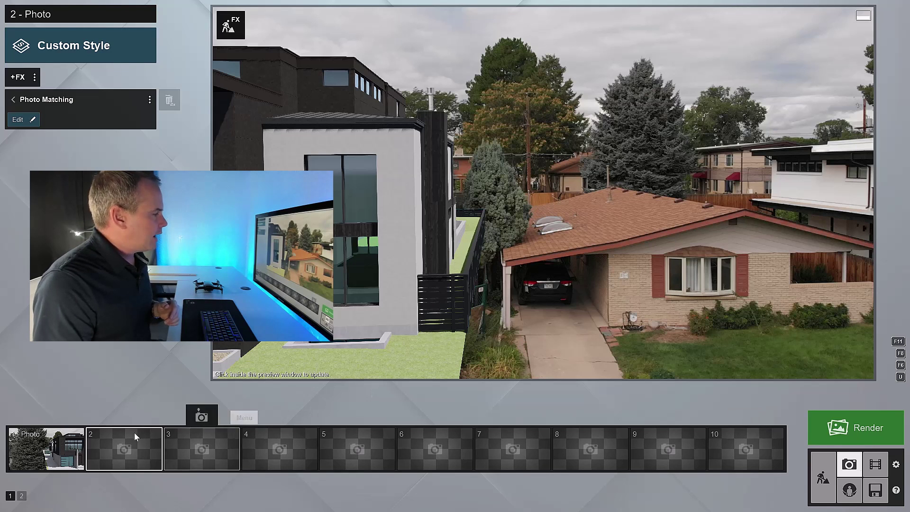
- Store the matched camera in photo slot 2 and compare it with photo 1
left_click(113, 416)
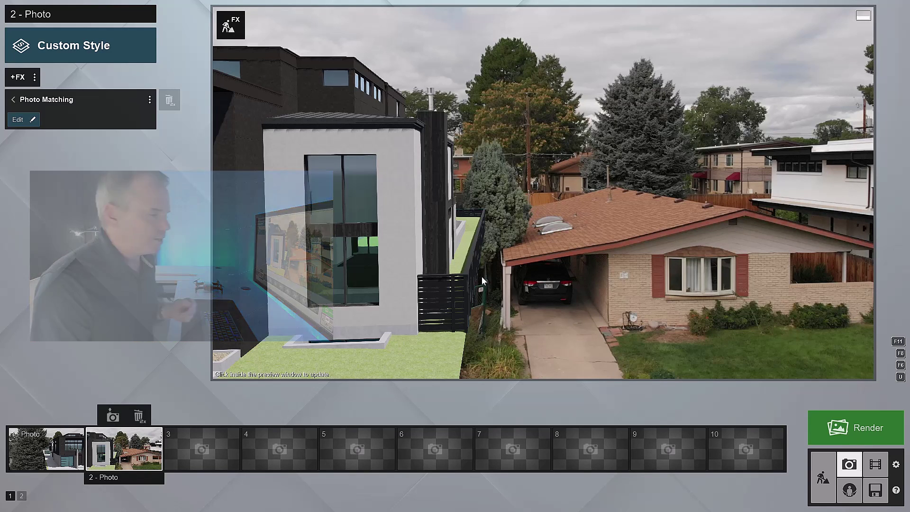
left_click(61, 454)
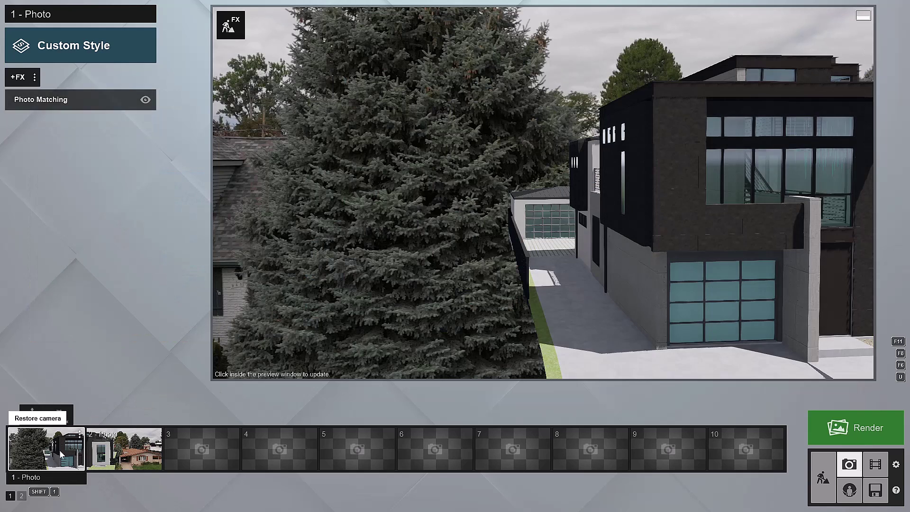
left_click(122, 458)
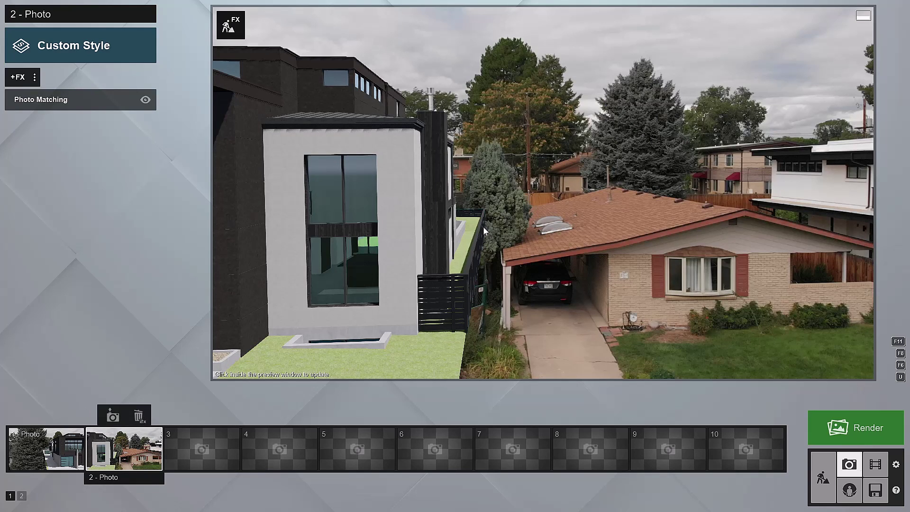
- Start recording a movie clip in the first clip slot and capture photo 1's camera view as its first keyframe
left_click(882, 466)
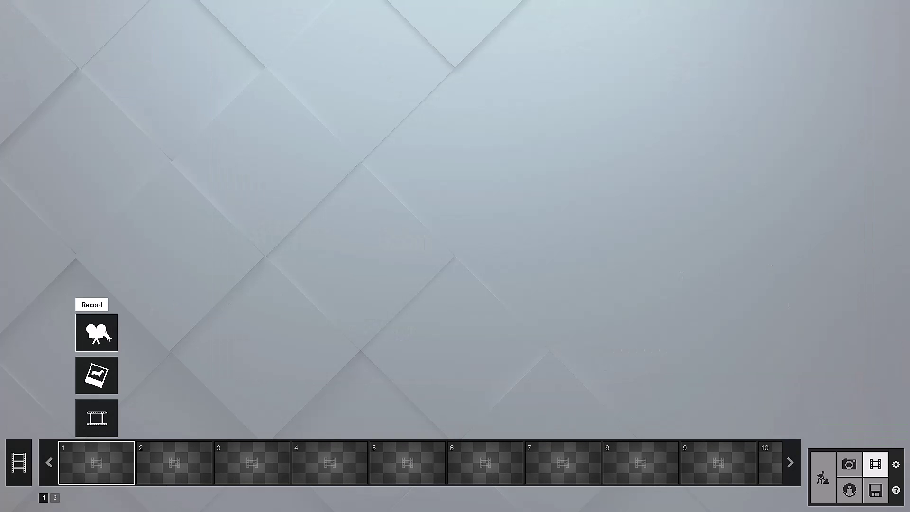
left_click(106, 333)
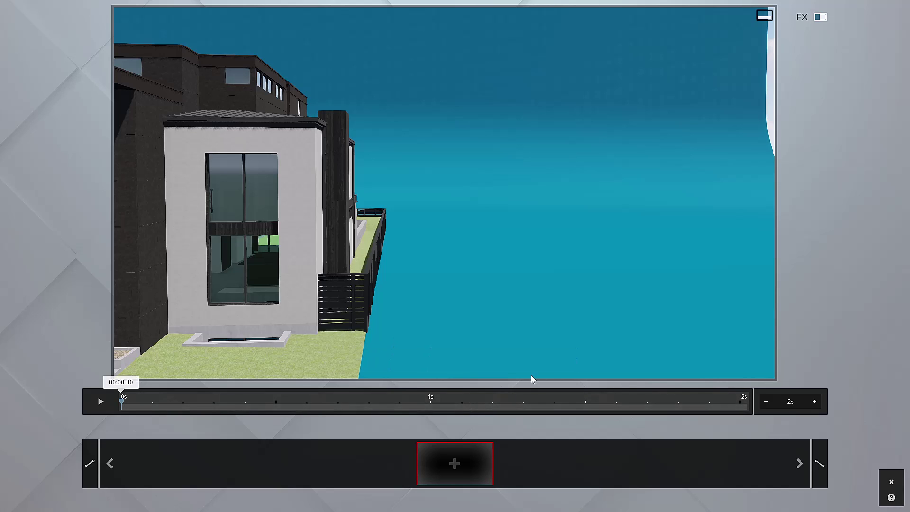
mouse_move(554, 364)
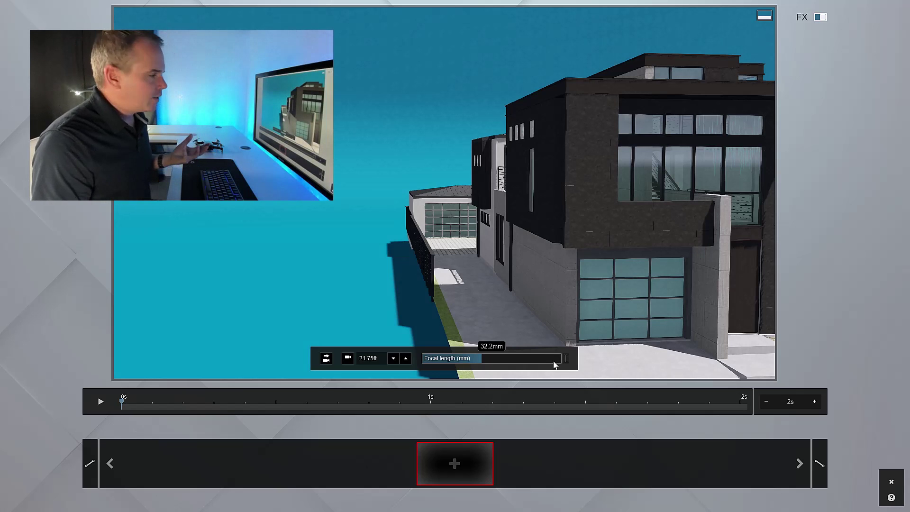
left_click(471, 473)
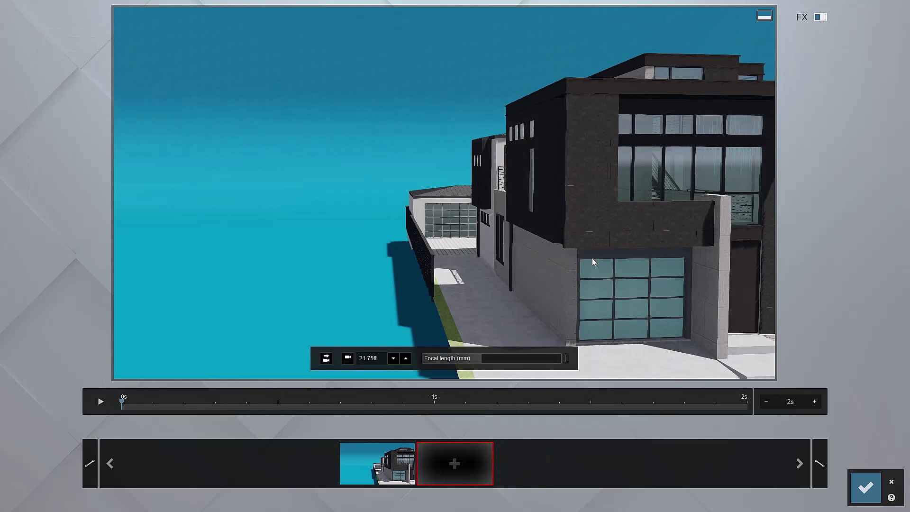
- Capture photo 2's camera view as the second keyframe and set the clip duration to 19 seconds
right_click_drag(592, 258, 592, 257)
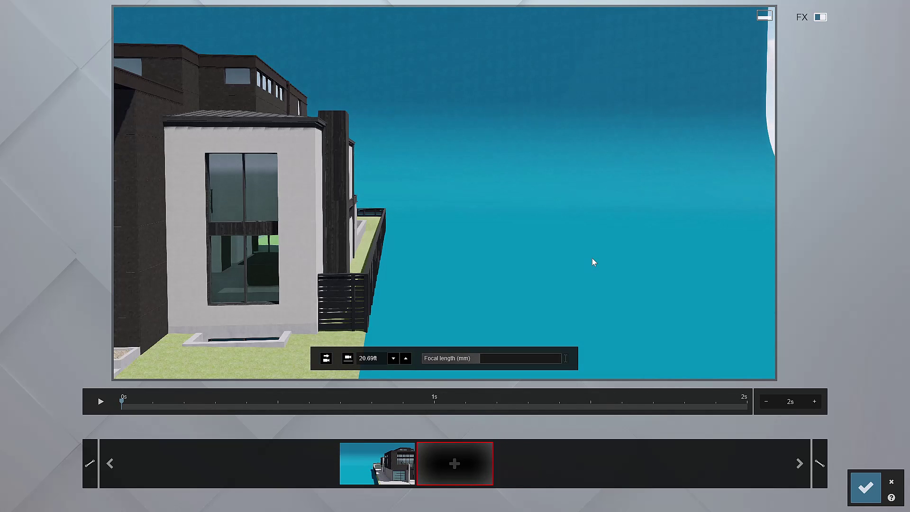
left_click(476, 461)
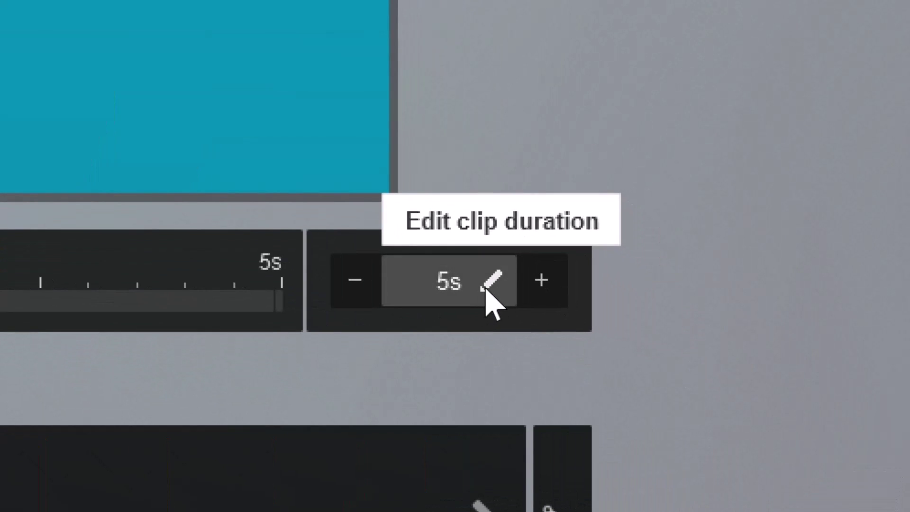
left_click(798, 404)
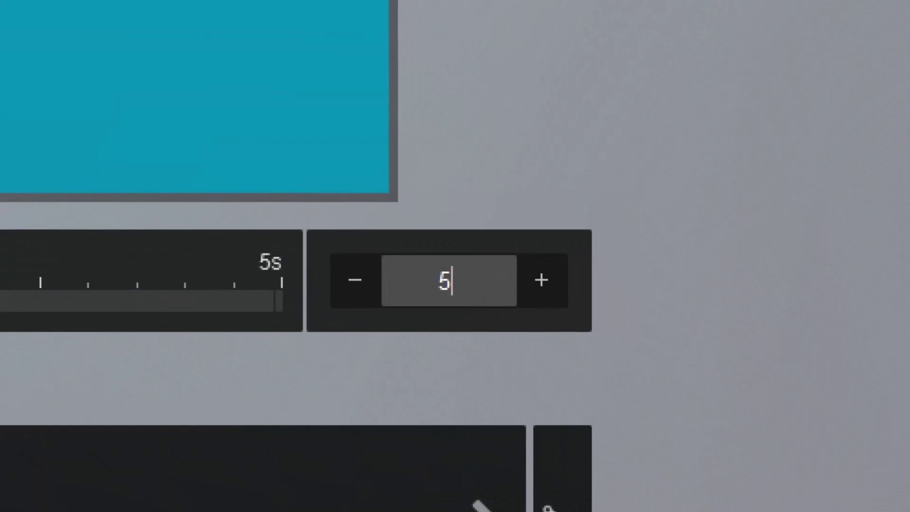
key("ctrl+a")
type("19")
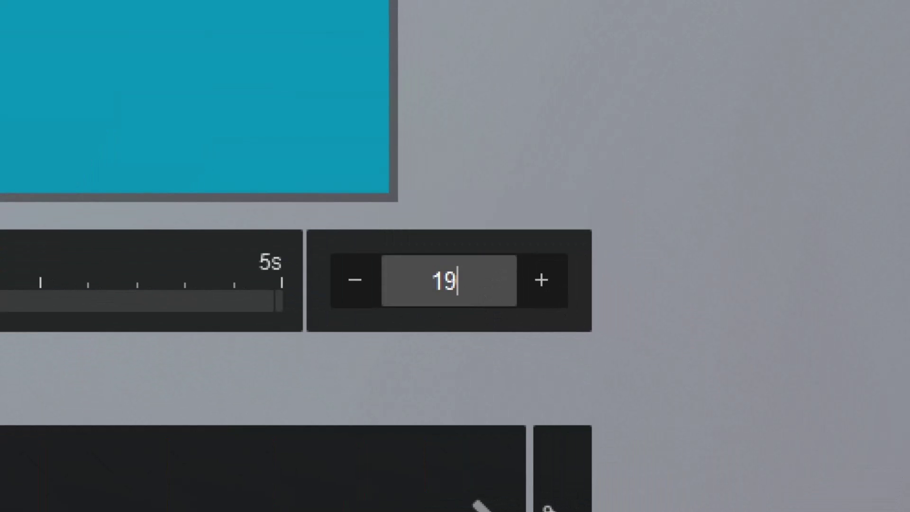
key("Return")
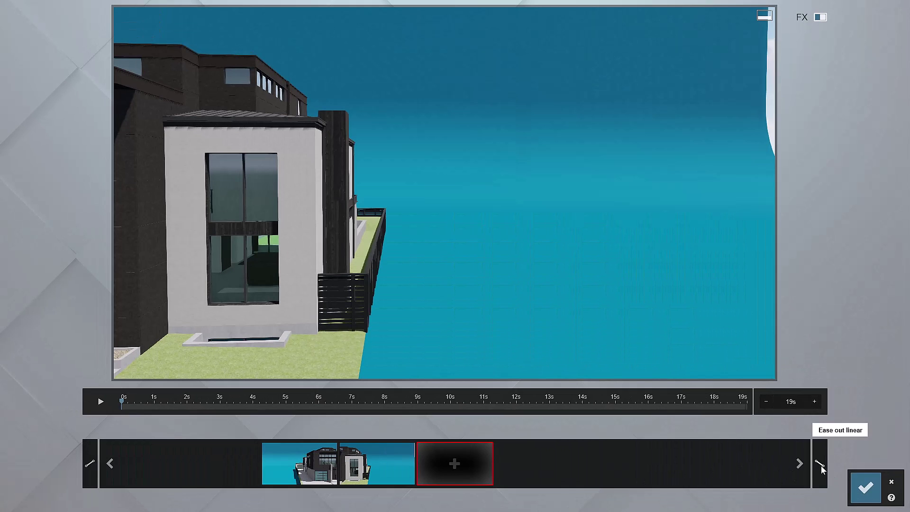
- Accept the recorded clip and play it back to check the camera move between the two views
left_click(867, 490)
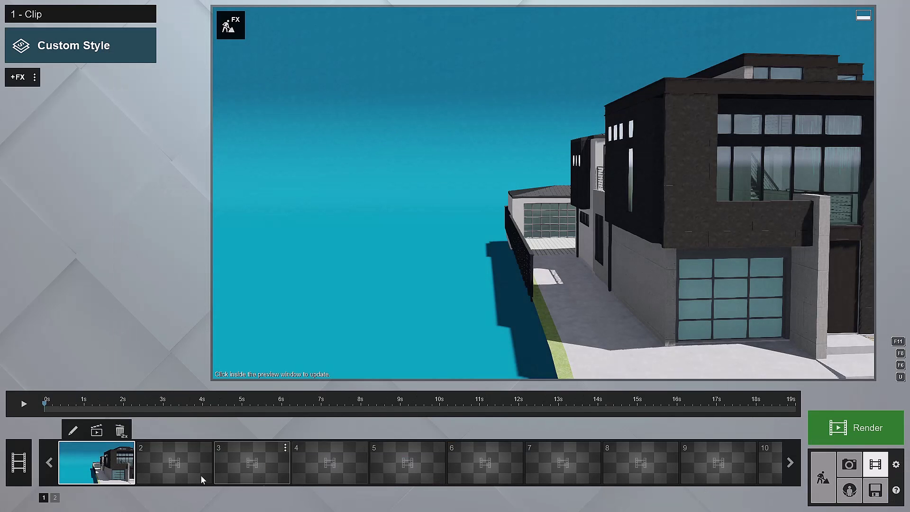
left_click(23, 405)
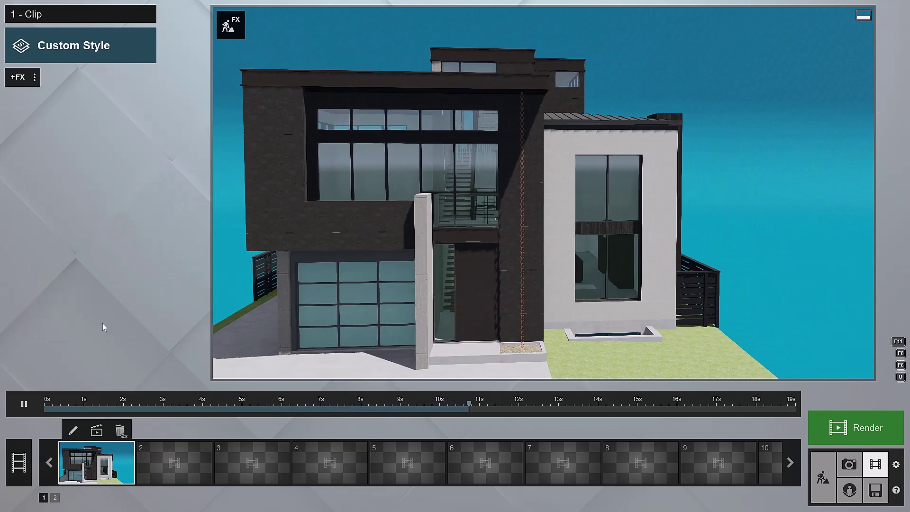
left_click(24, 404)
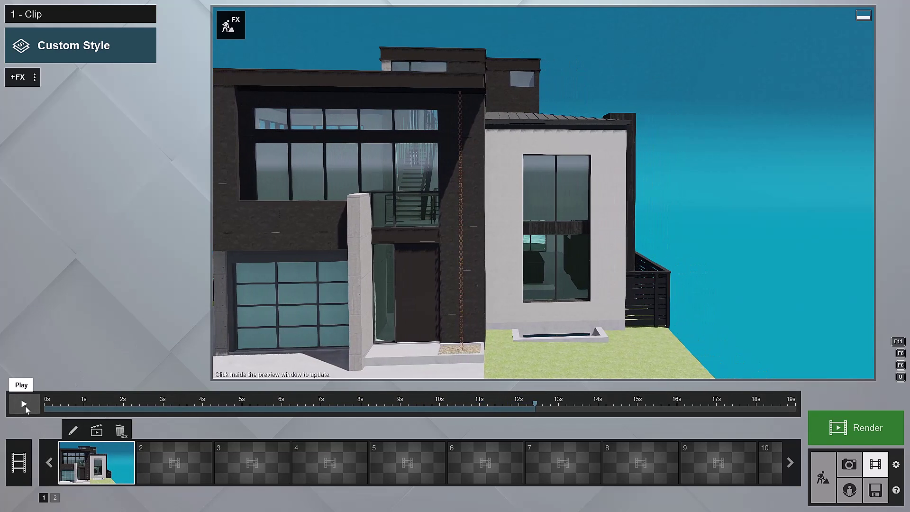
- Render the entire clip as a Full HD (1920x1080) MP4 movie at one-star output quality
left_click(97, 431)
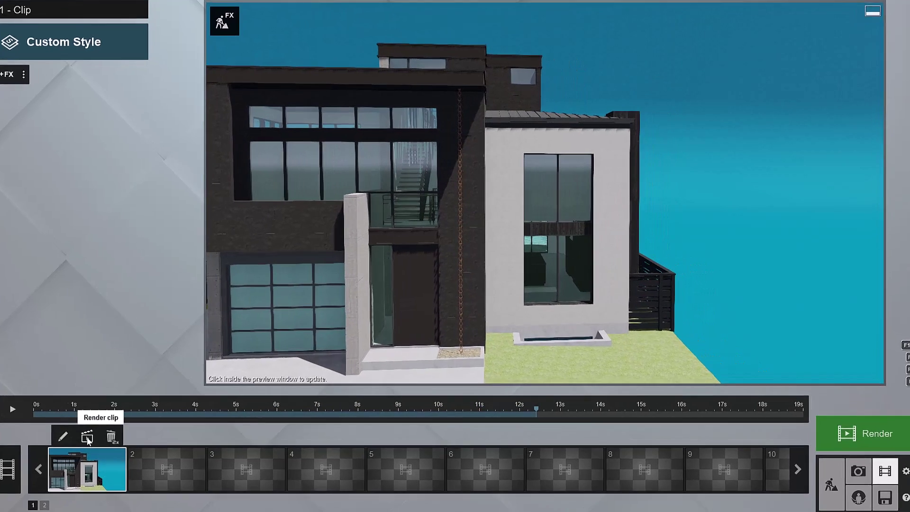
left_click(307, 145)
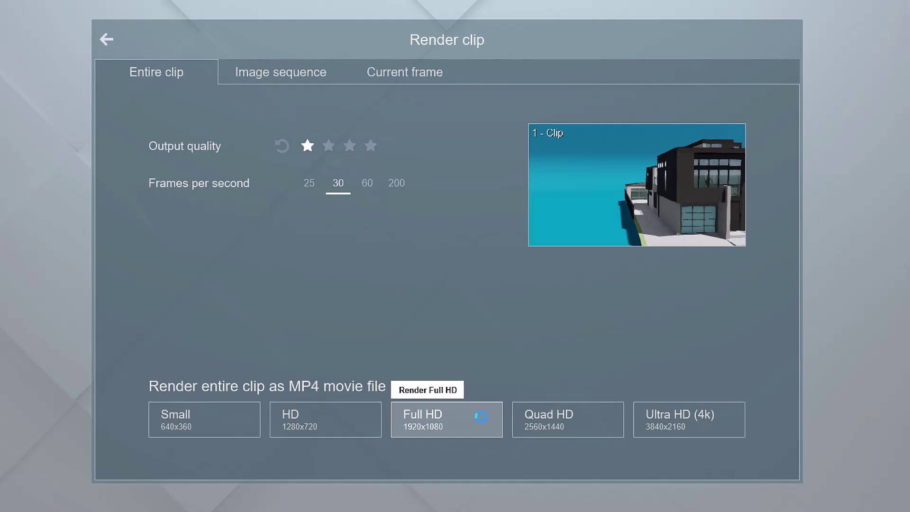
left_click(482, 421)
- Save the rendered movie as 230102_Ivy St Draft in the Desktop TEMP folder and close the completed render
left_click_drag(330, 11, 472, 66)
left_click(283, 80)
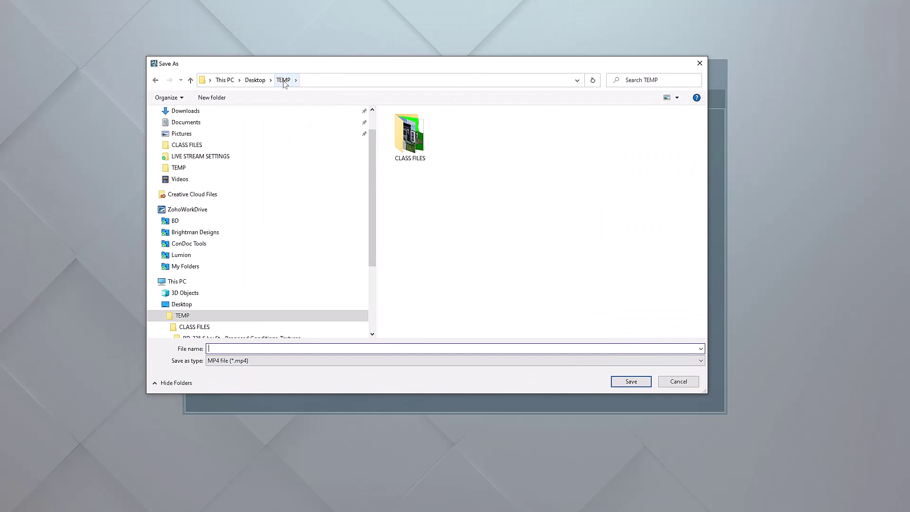
double_click(410, 140)
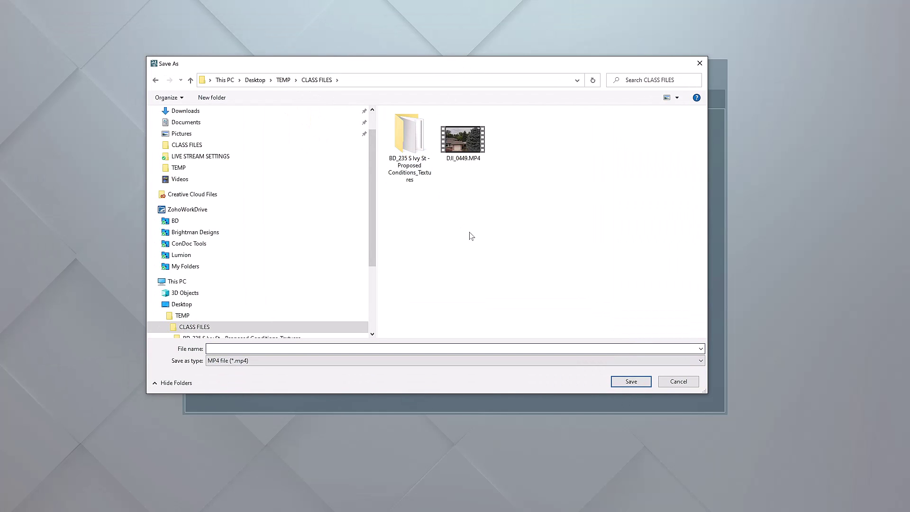
left_click(283, 80)
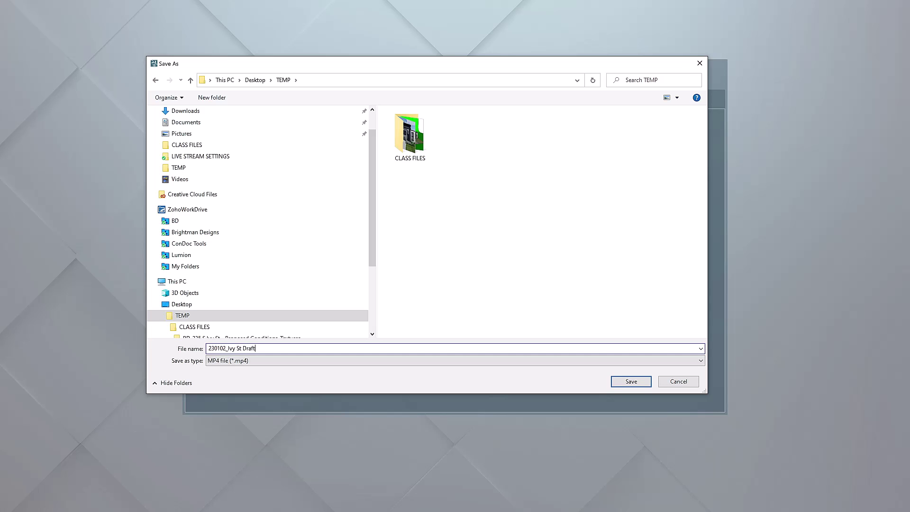
key("Return")
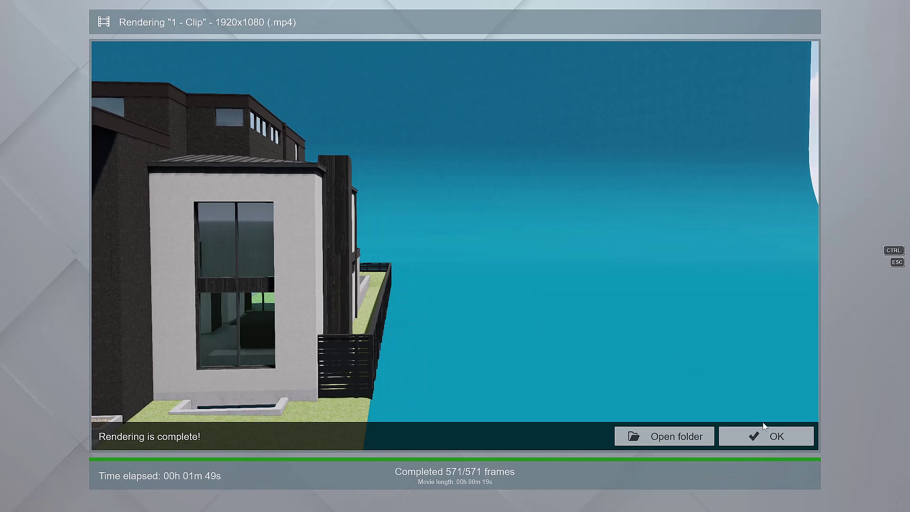
left_click(801, 444)
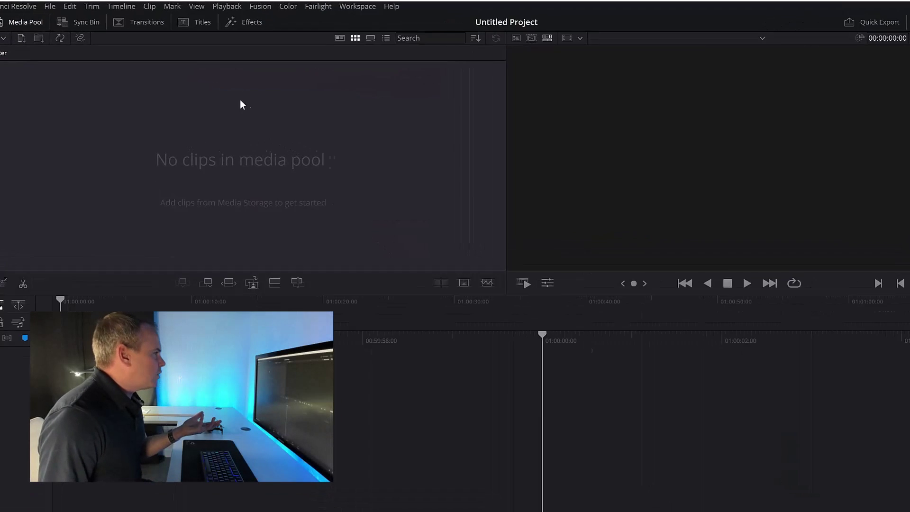
- In DaVinci Resolve, import 230102_Ivy St Draft.mp4 from the TEMP folder into the media pool without changing the project frame rate
right_click(225, 97)
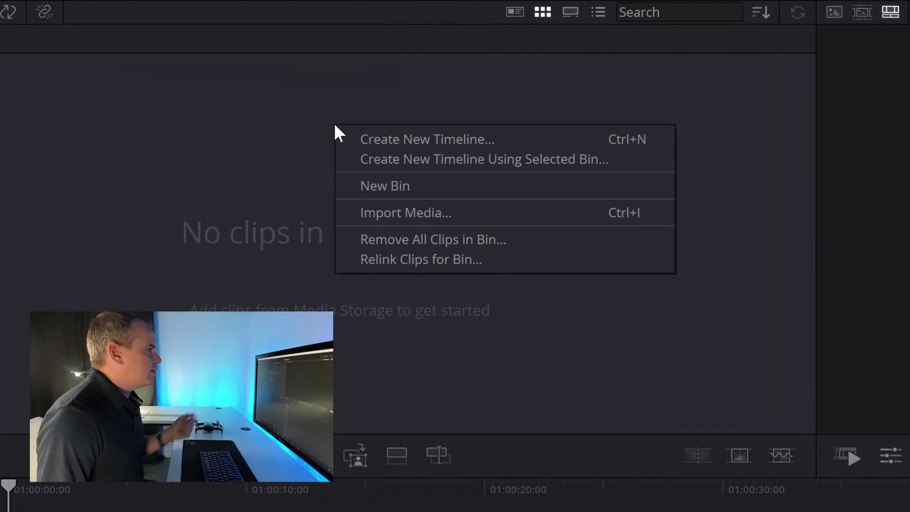
left_click(510, 213)
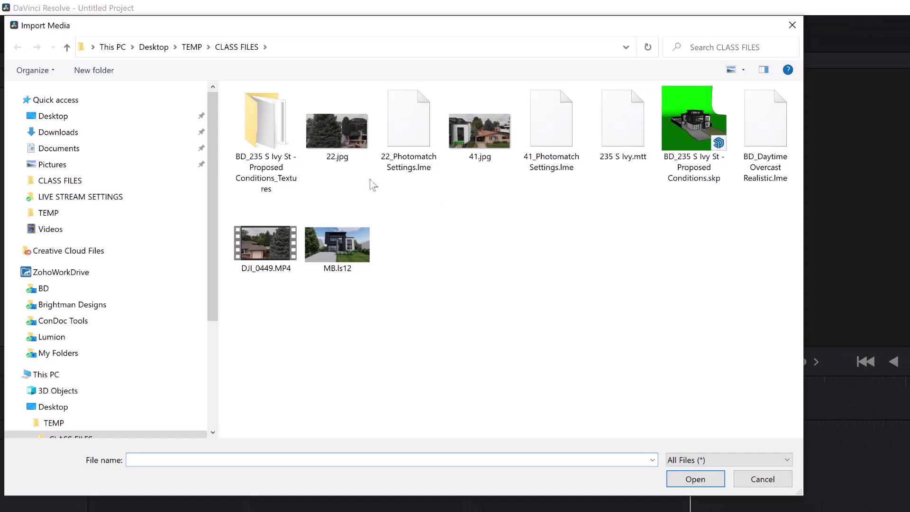
left_click(192, 47)
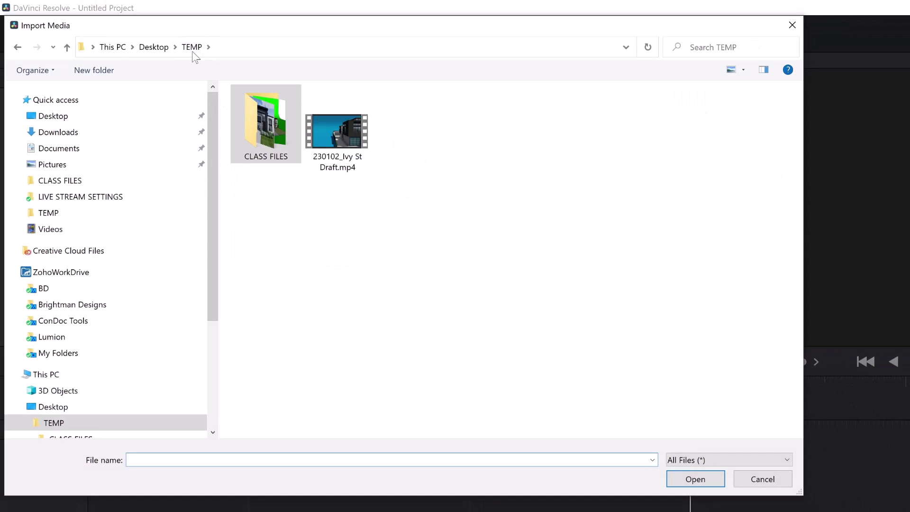
left_click(356, 154)
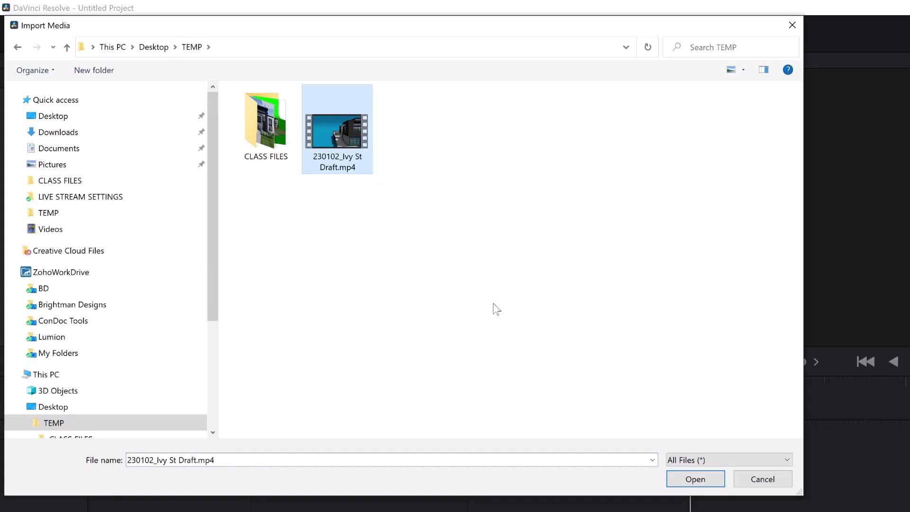
left_click(710, 479)
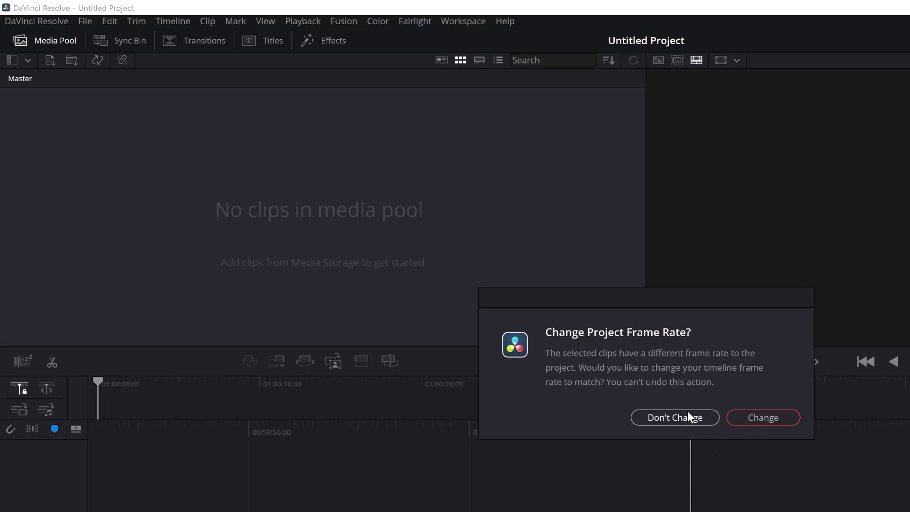
left_click(685, 417)
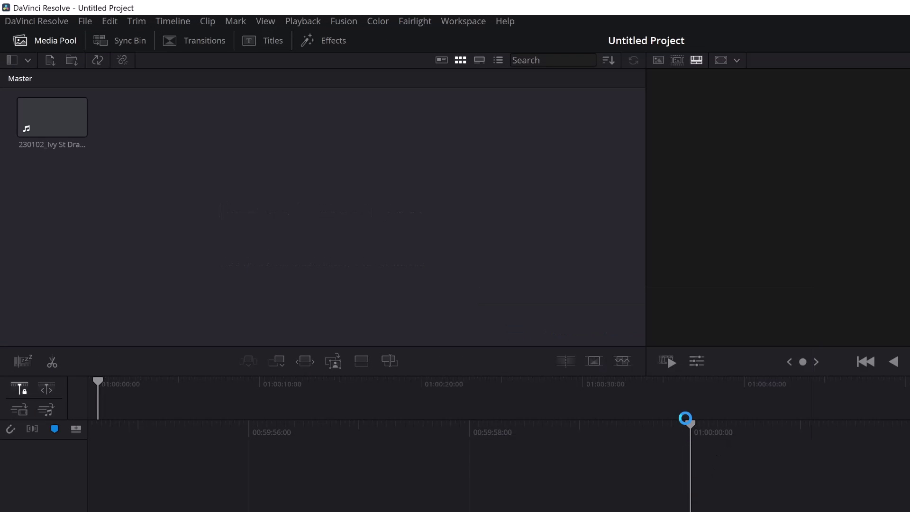
- Import the drone footage DJI_0449.MP4 from the CLASS FILES folder into the media pool
right_click(269, 195)
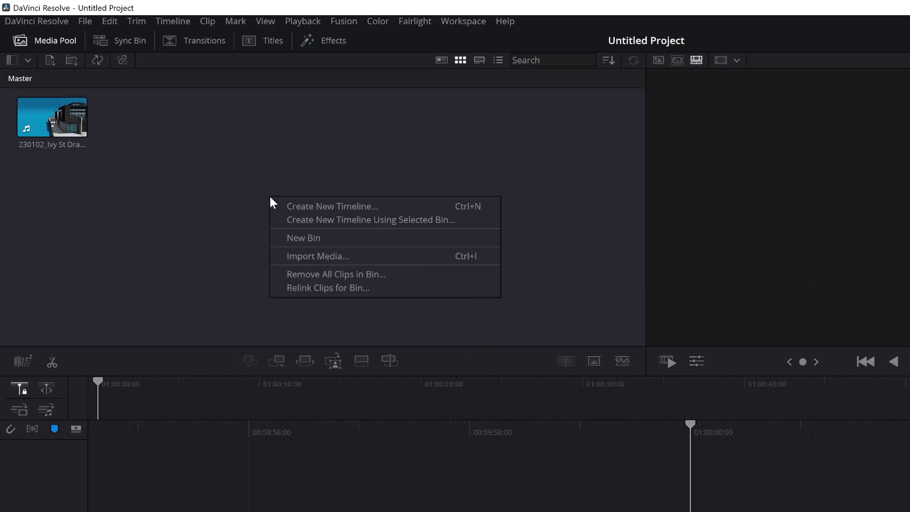
left_click(333, 255)
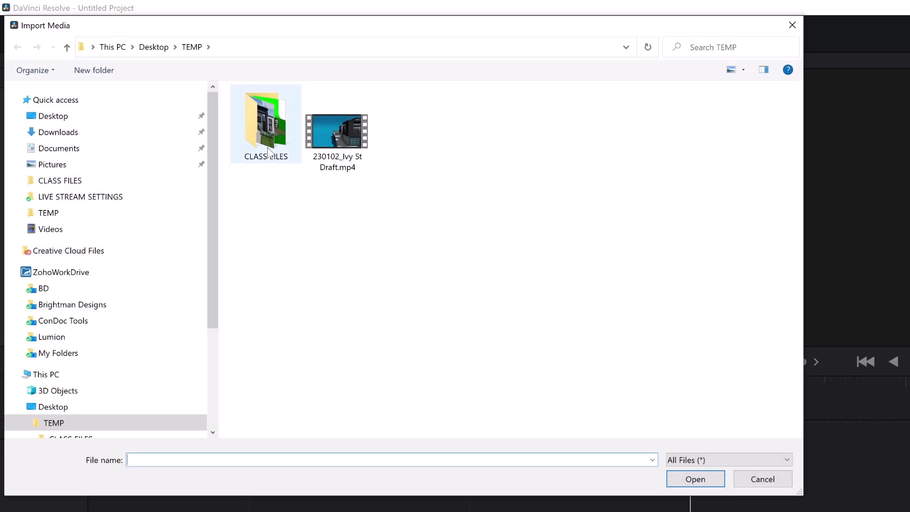
double_click(266, 133)
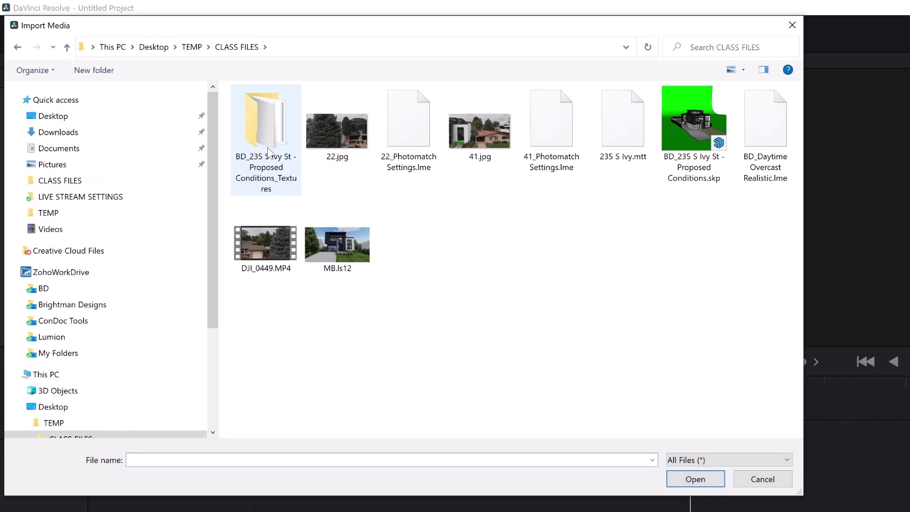
double_click(279, 248)
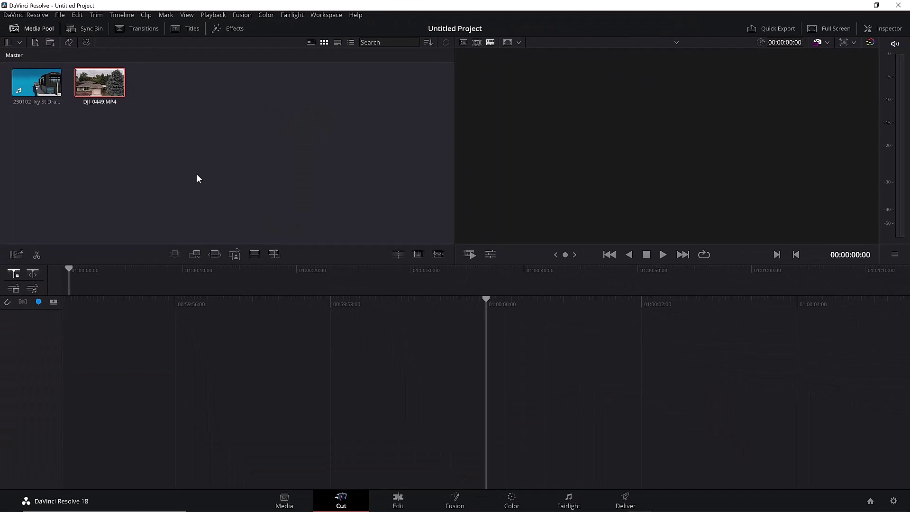
- Switch to the Edit workspace and place DJI_0449.MP4 on video track 1 at the start of a new timeline
left_click(397, 501)
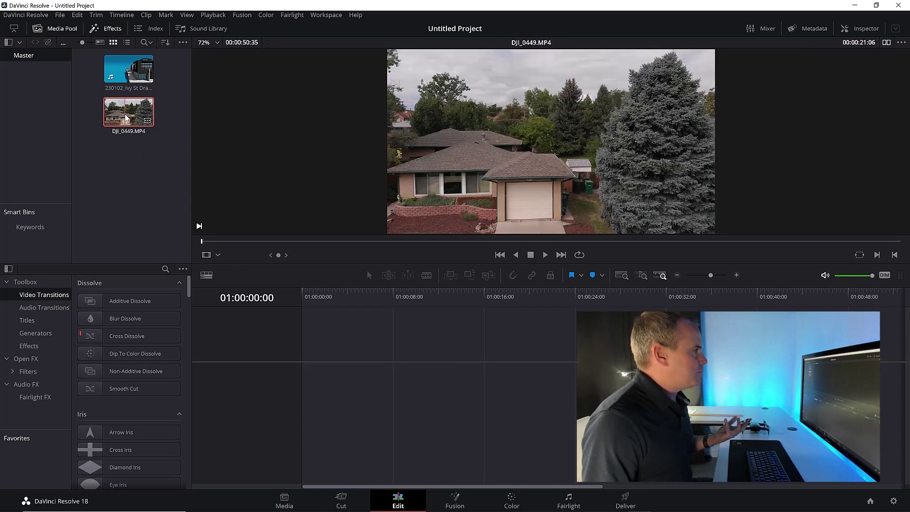
left_click_drag(126, 118, 340, 379)
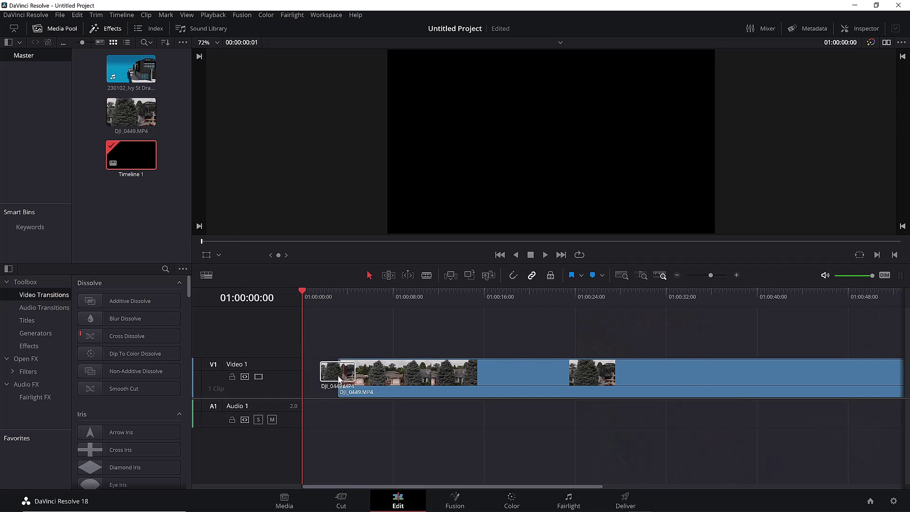
left_click_drag(456, 385, 393, 396)
- Play the drone footage from near the start of the timeline for several seconds and stop playback
left_click(321, 292)
key("space")
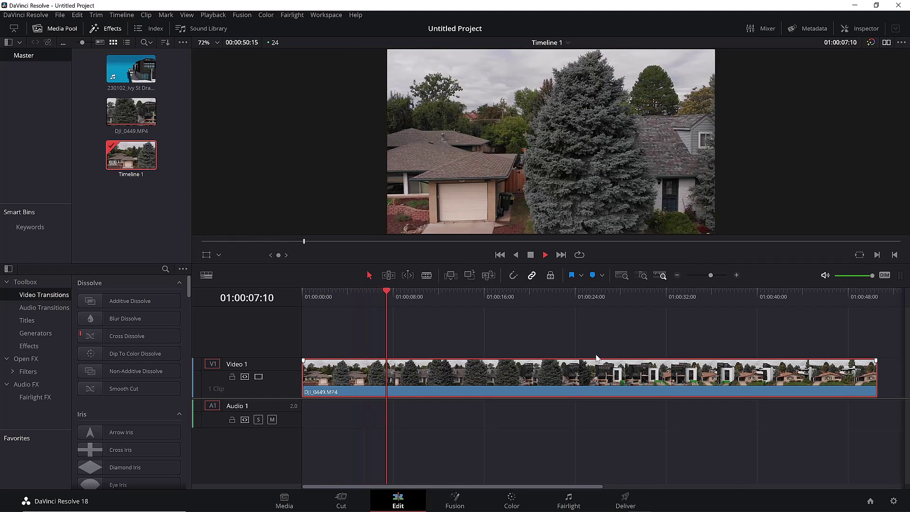
key("space")
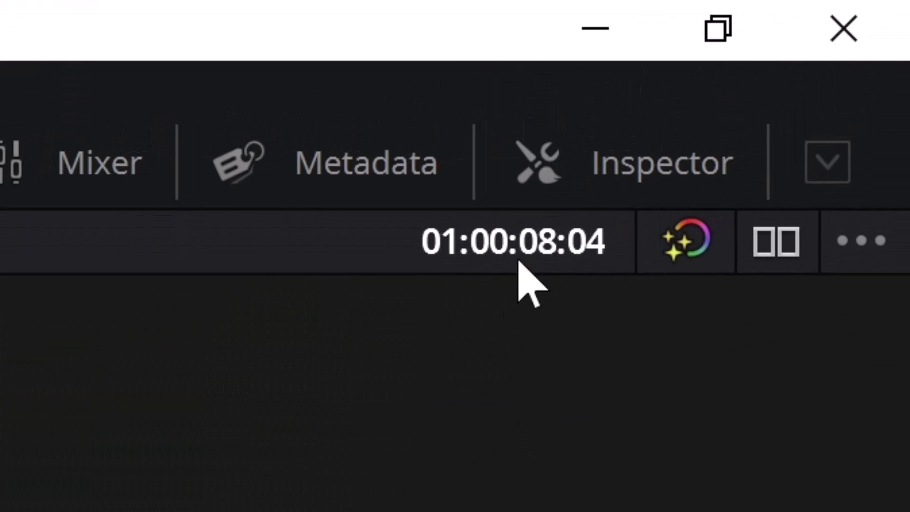
- Move the playhead to timecode 01:00:22:00 and add a marker to the drone clip there
left_click(523, 239)
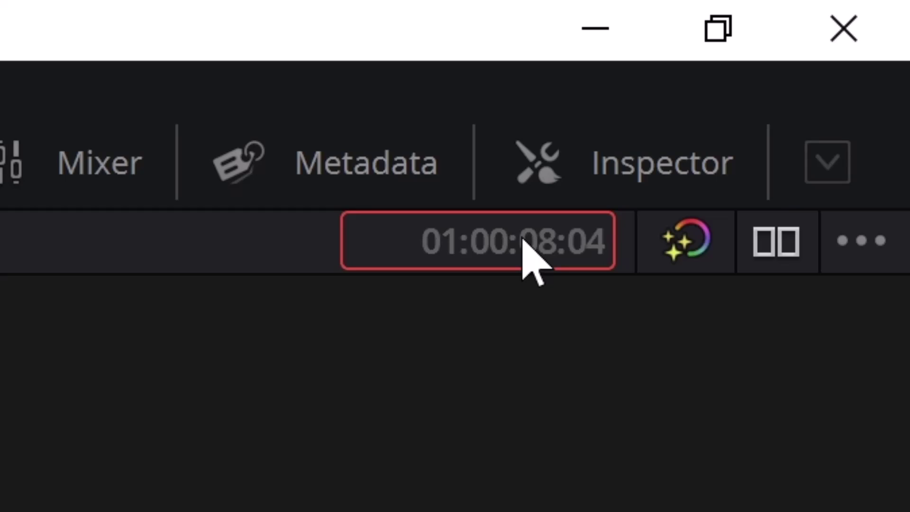
type("2200")
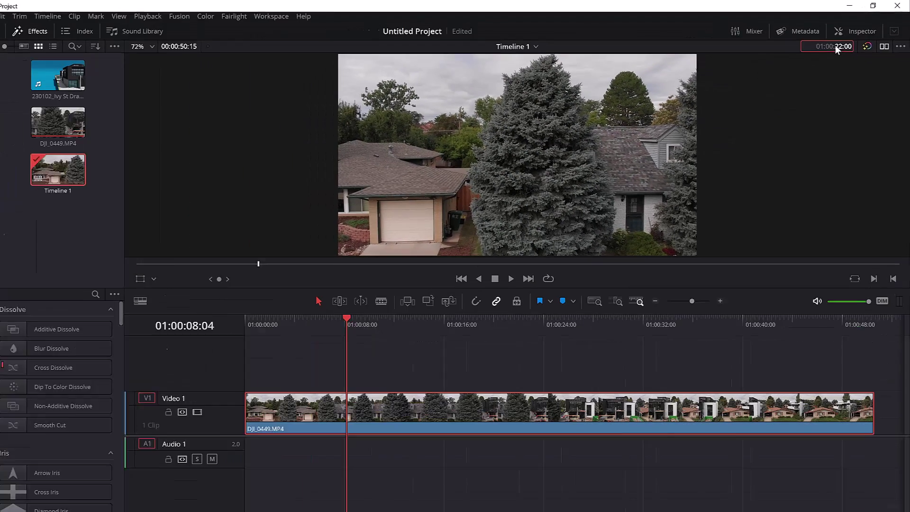
key("Return")
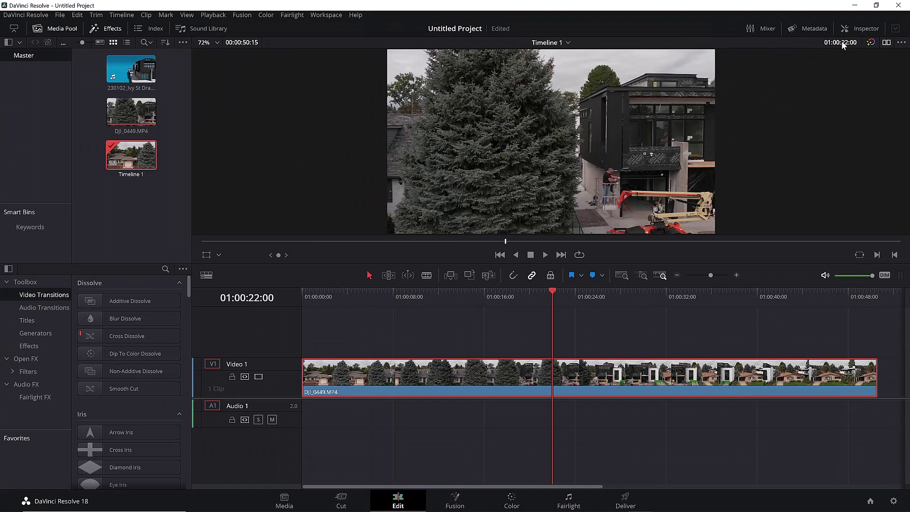
left_click(593, 275)
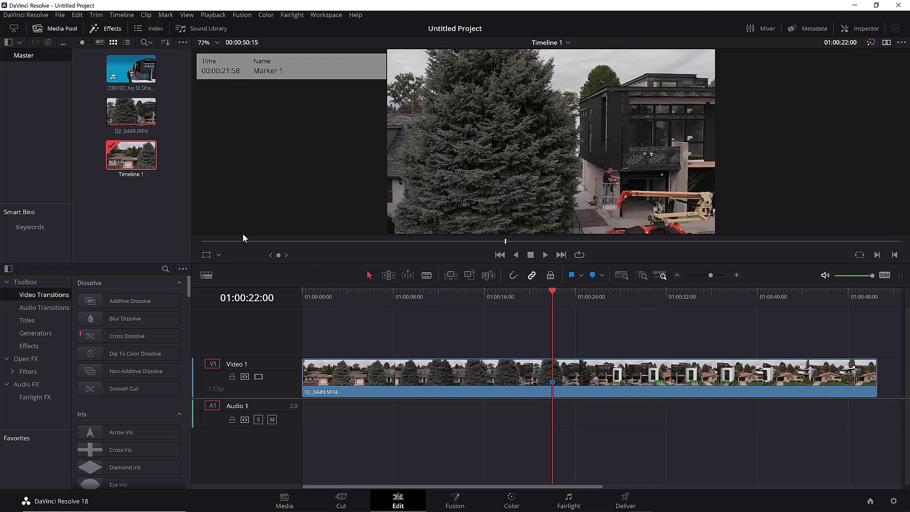
- Place 230102_Ivy St Draft.mp4 on a new video track above the drone footage, starting just after the marker
left_click(131, 71)
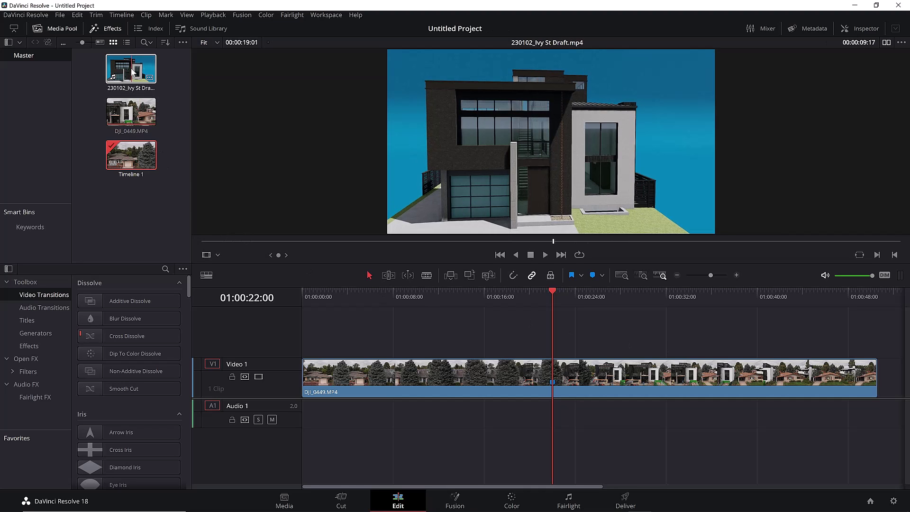
left_click_drag(133, 71, 621, 338)
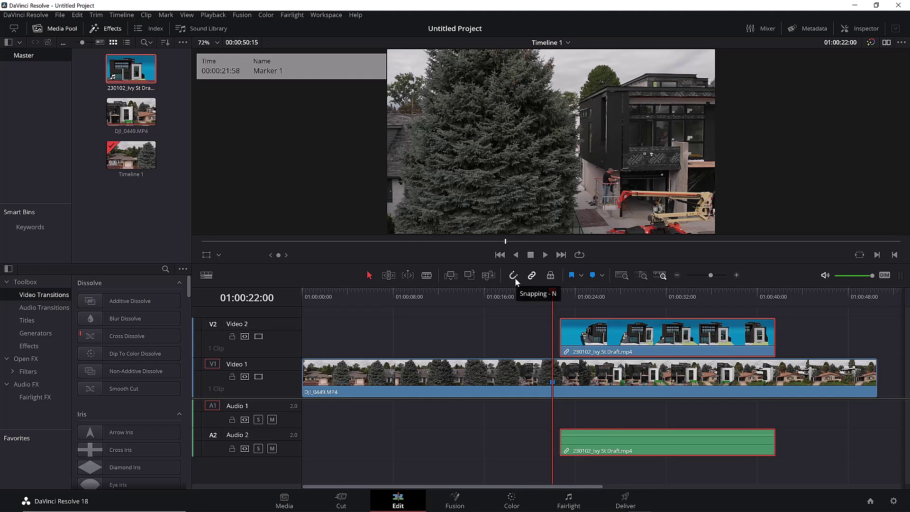
- Align the start of 230102_Ivy St Draft.mp4 on video track 2 with the marker and move the playhead to 01:00:23:03
left_click_drag(600, 334, 594, 335)
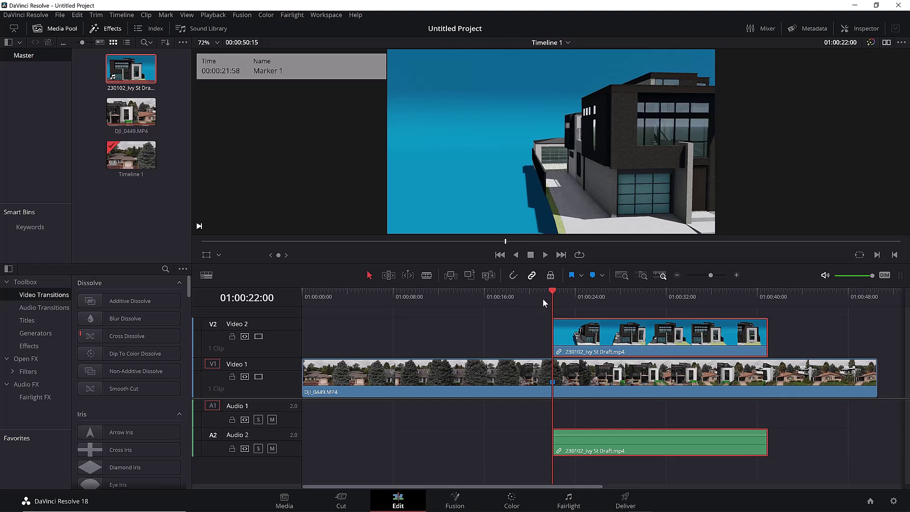
left_click_drag(542, 298, 564, 311)
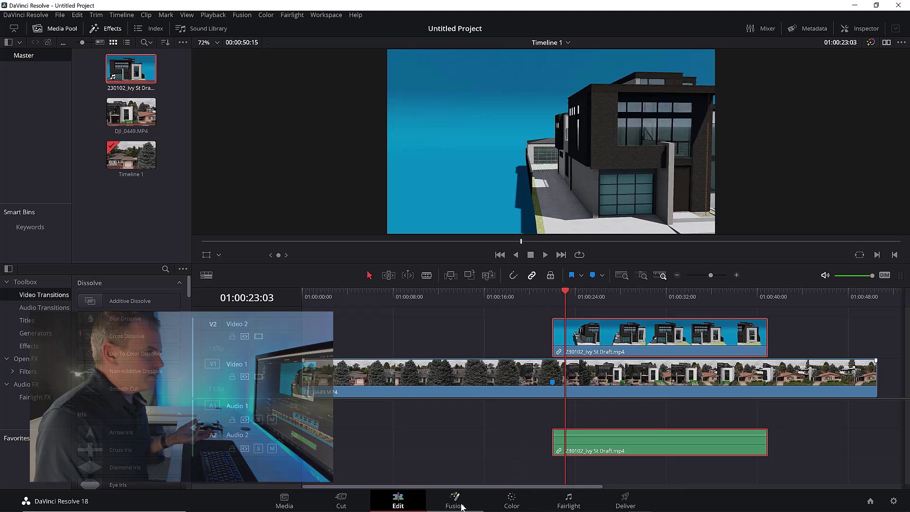
- Switch to the Color workspace and sample the render clip's blue background with the HSL qualifier picker
left_click(512, 500)
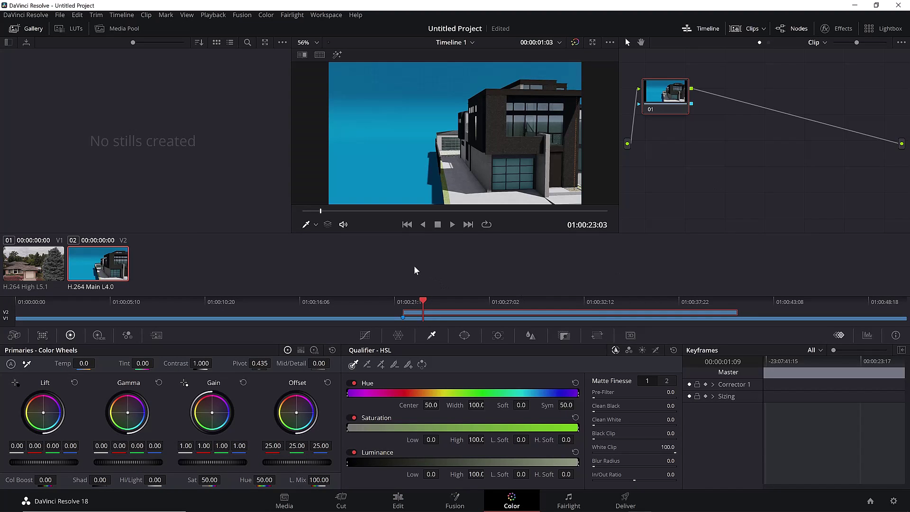
left_click(306, 225)
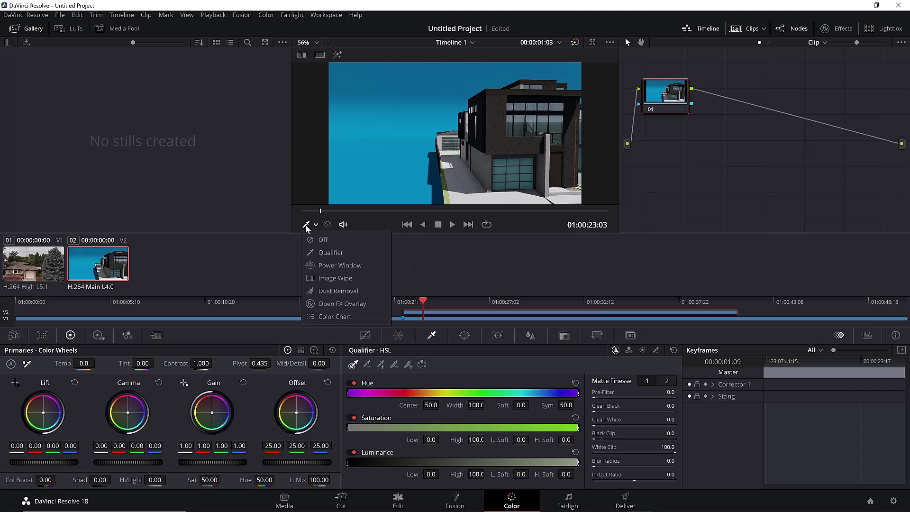
left_click(355, 368)
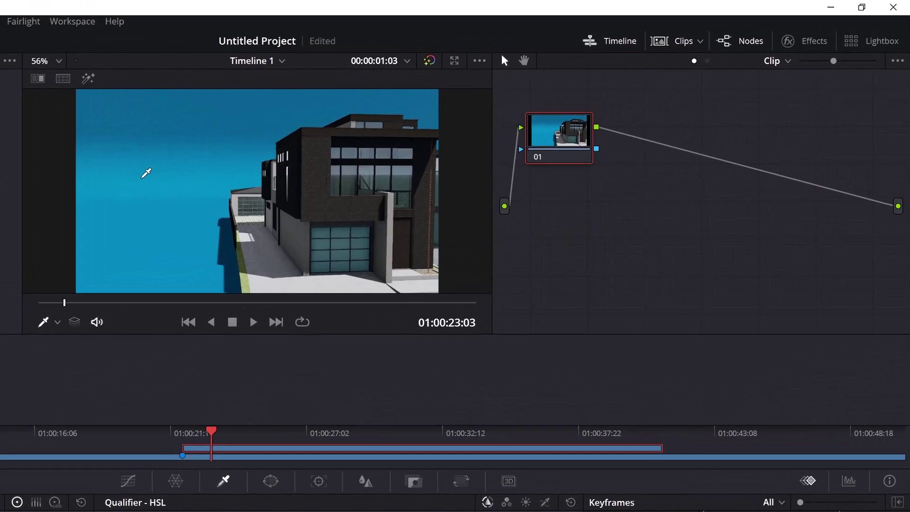
left_click(377, 120)
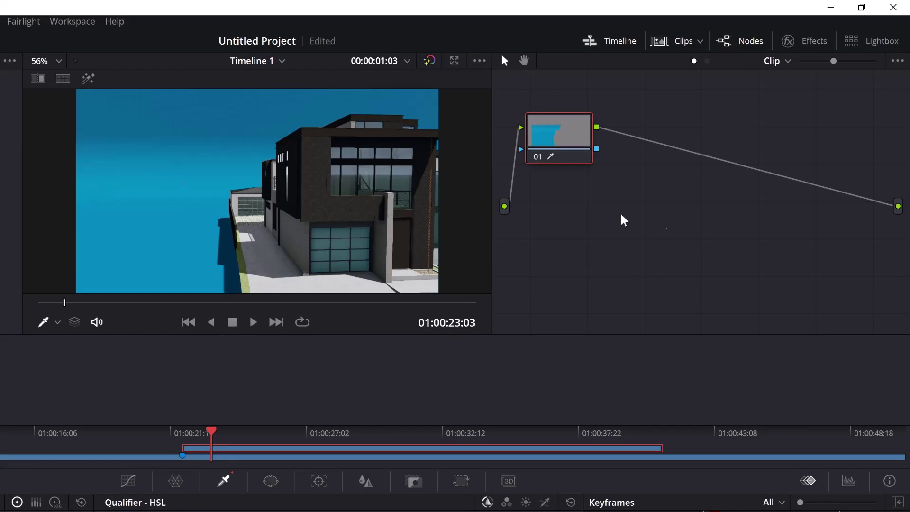
- Add an alpha output to the node graph and connect node 01's key output to it
right_click(666, 225)
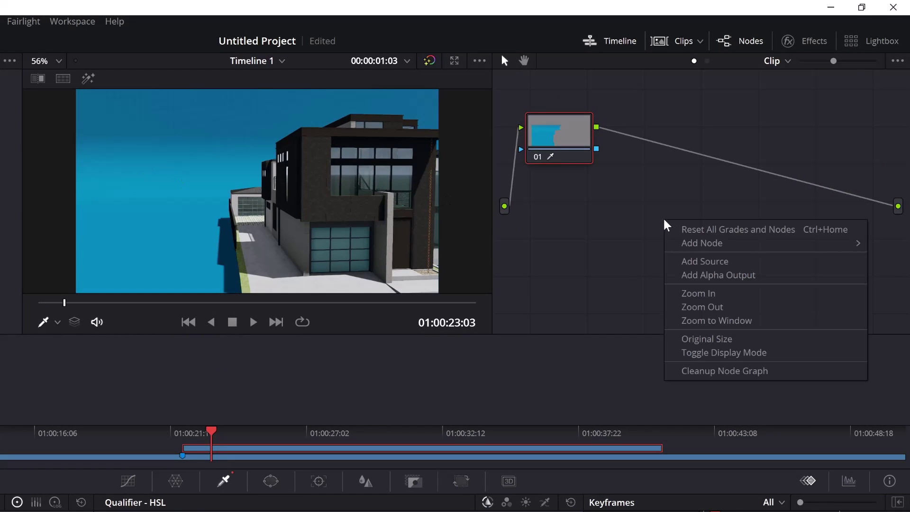
left_click(745, 280)
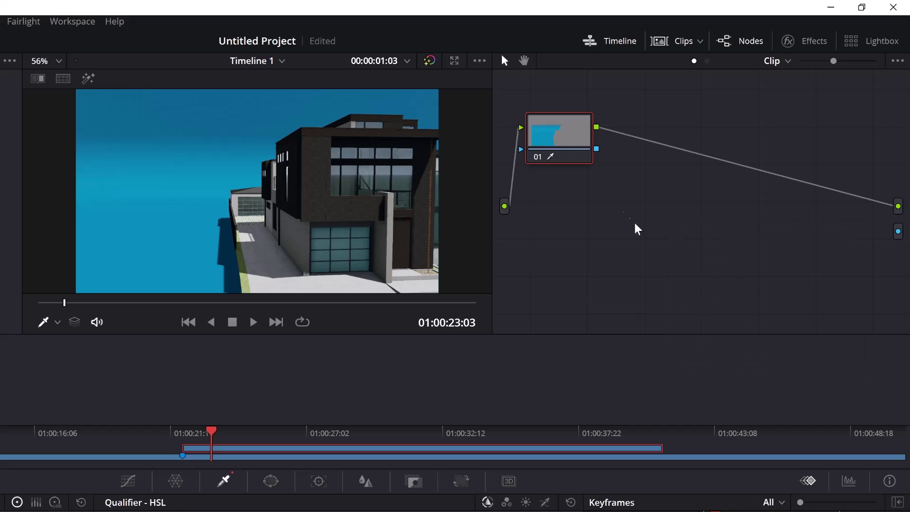
left_click_drag(596, 150, 888, 240)
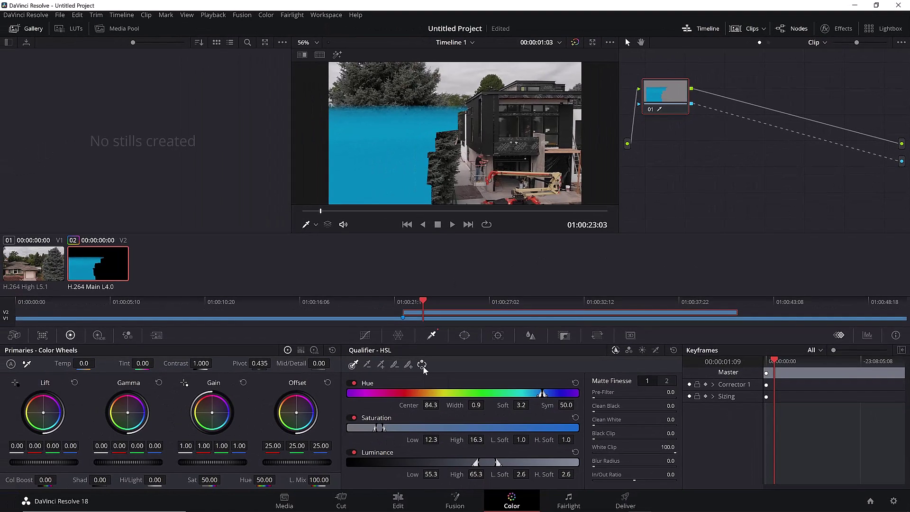
- Invert the qualifier selection and add the darker blue sky above the house to the sampled color range
left_click(422, 365)
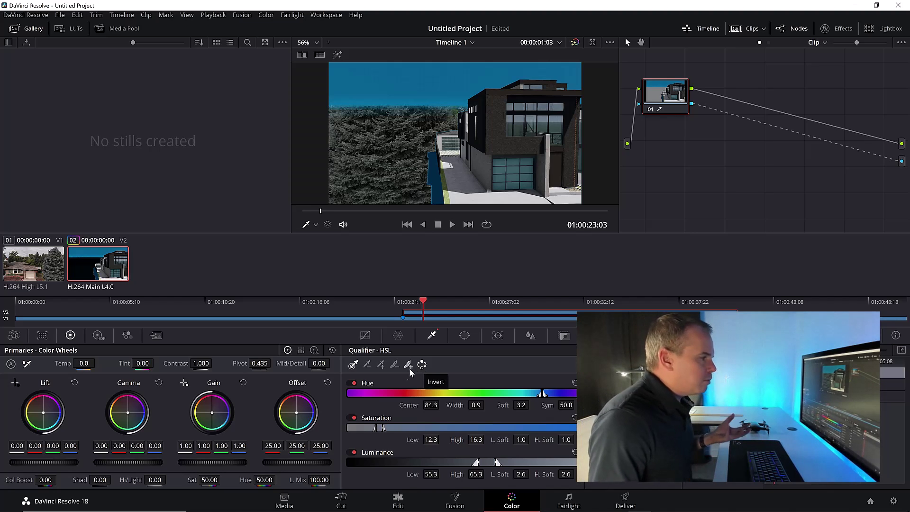
left_click(381, 364)
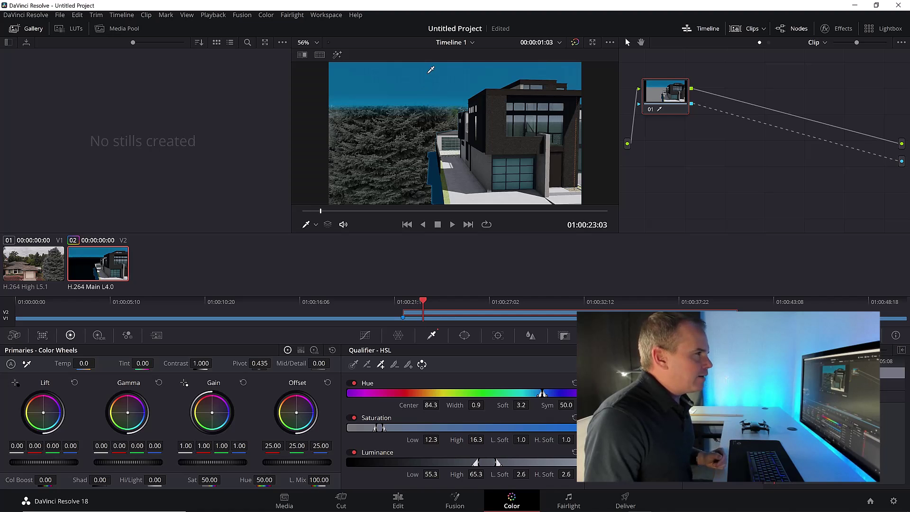
left_click(430, 69)
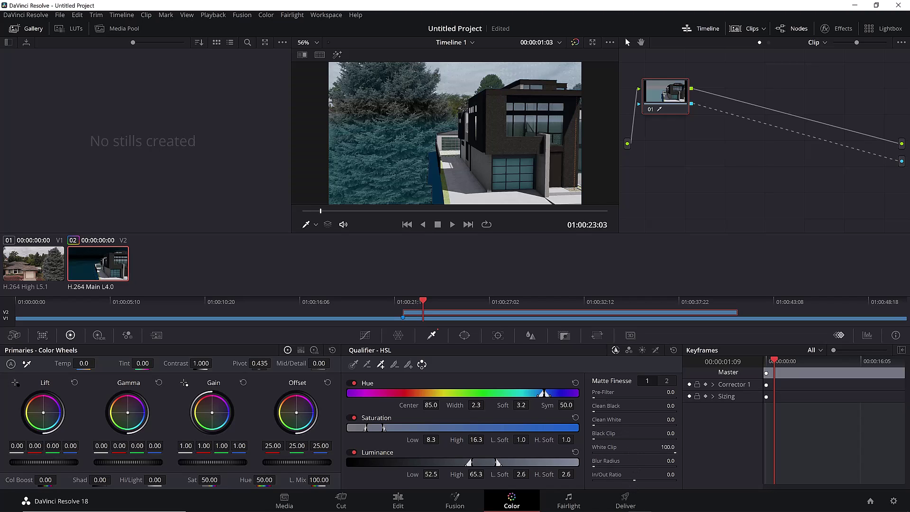
- Set the matte's In/Out Ratio to -77.6 and examine the keyed edges around the house up close
left_click_drag(634, 479, 621, 479)
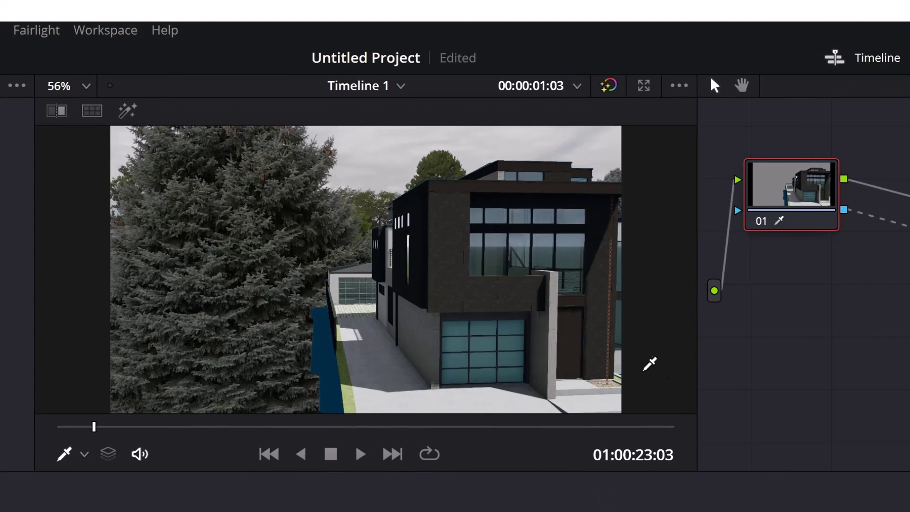
scroll(351, 214, "up", 8)
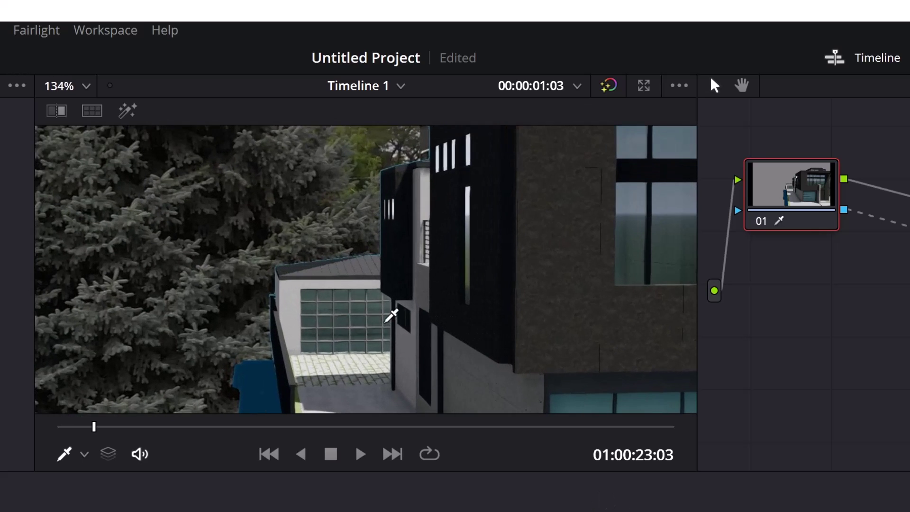
middle_click_drag(391, 315, 234, 237)
scroll(219, 288, "up", 2)
middle_click_drag(219, 289, 336, 376)
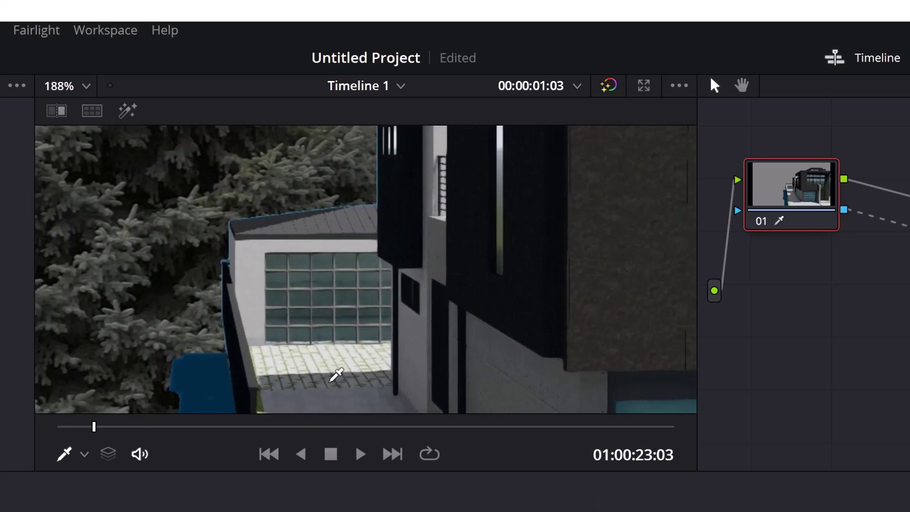
scroll(363, 199, "up", 3)
middle_click_drag(386, 180, 418, 275)
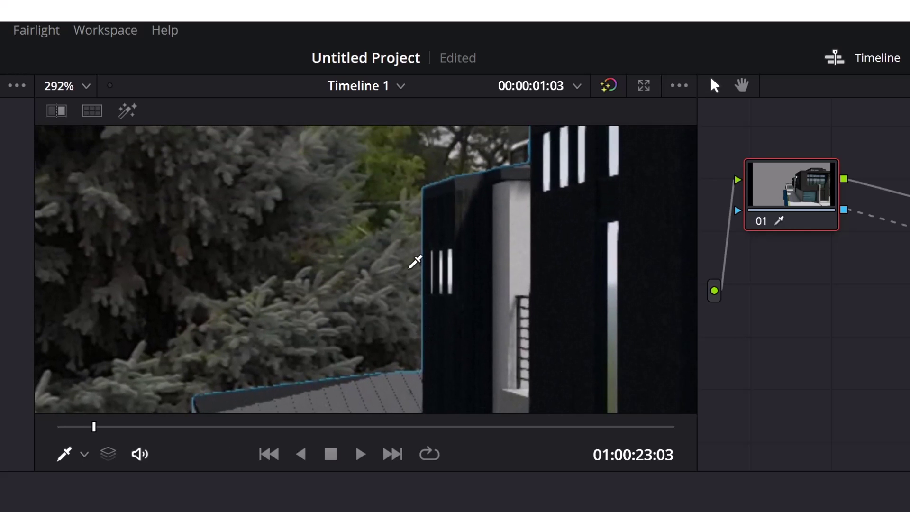
scroll(415, 262, "down", 3)
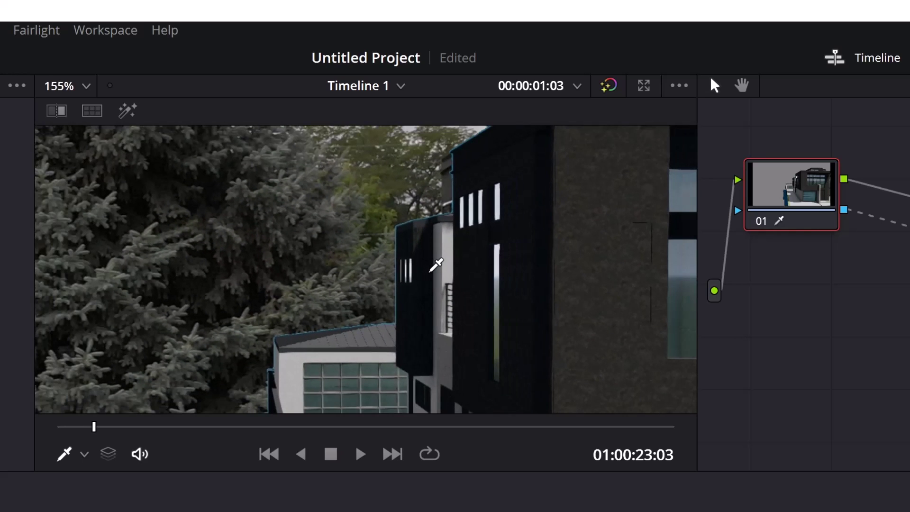
scroll(433, 264, "down", 1)
scroll(435, 256, "up", 1)
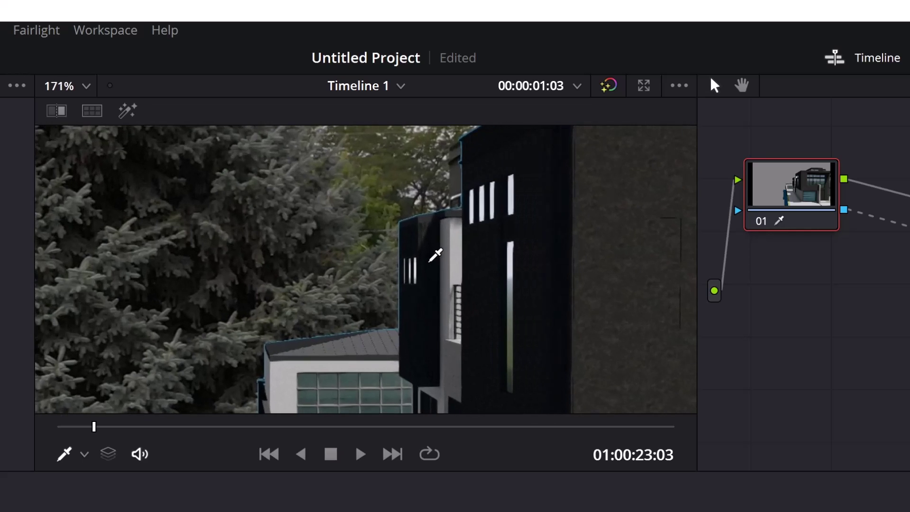
scroll(444, 202, "up", 5)
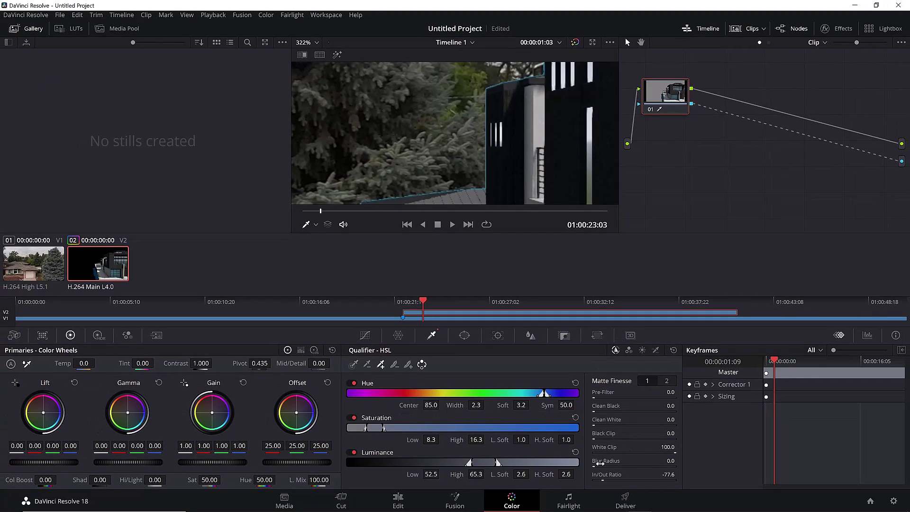
- Set the matte's Blur Radius to 10.5 and check the softened edges across the whole house
left_click_drag(667, 461, 683, 460)
scroll(442, 166, "down", 6)
scroll(462, 137, "right", 5)
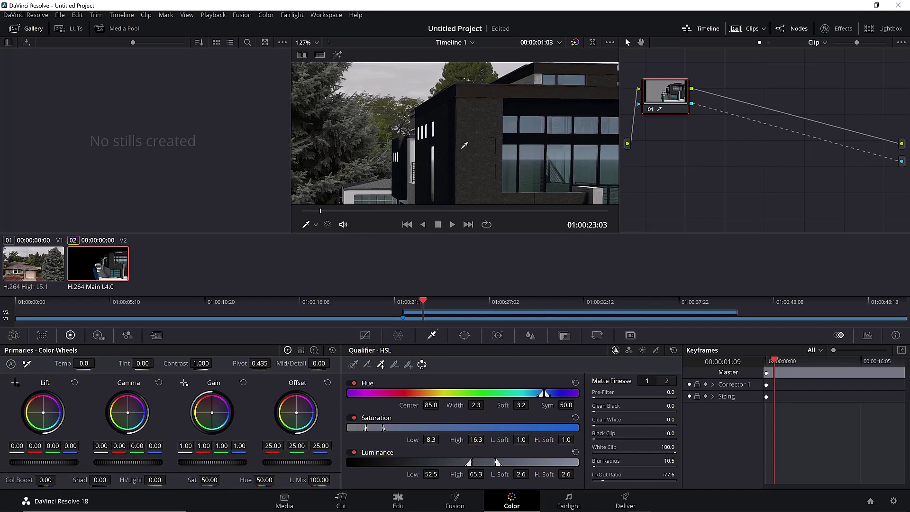
scroll(487, 127, "down", 5)
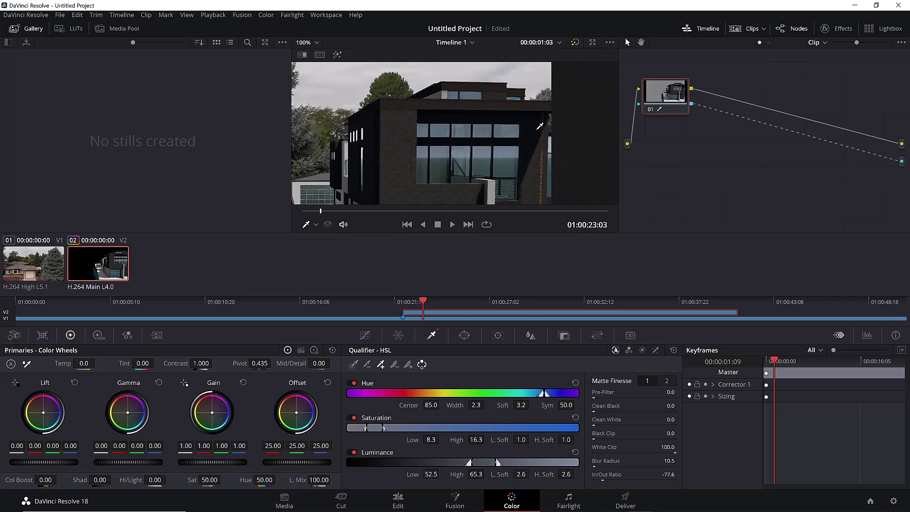
scroll(492, 122, "down", 2)
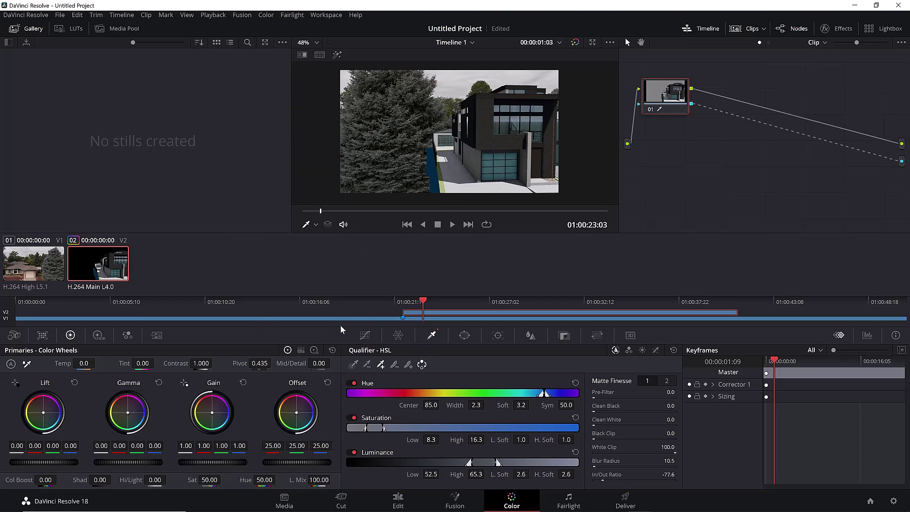
- Preview the keyed composite, returning to the Edit workspace and playing through the point where the render clip begins
left_click_drag(422, 303, 684, 324)
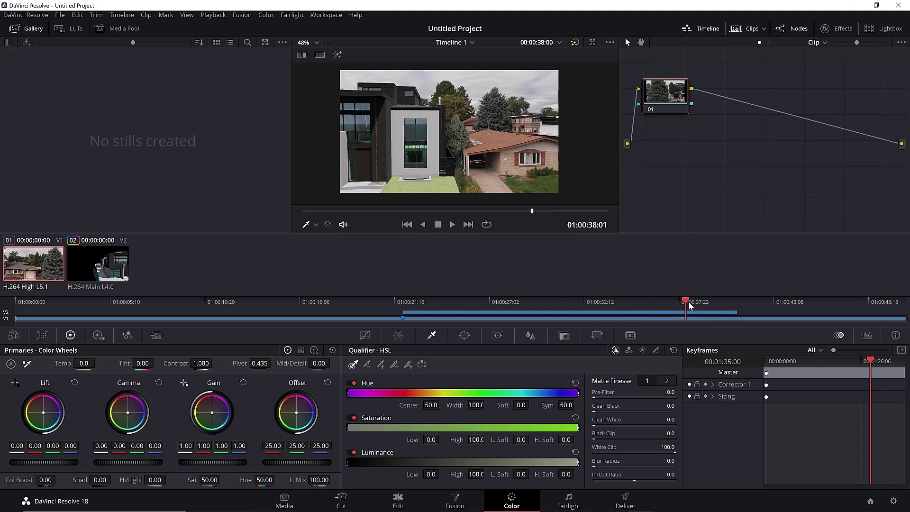
left_click(394, 505)
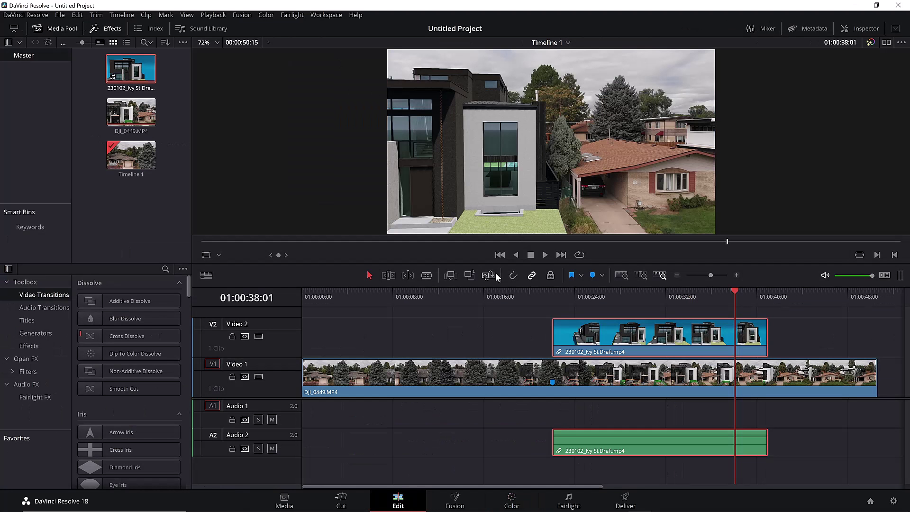
left_click_drag(482, 293, 314, 299)
key("space")
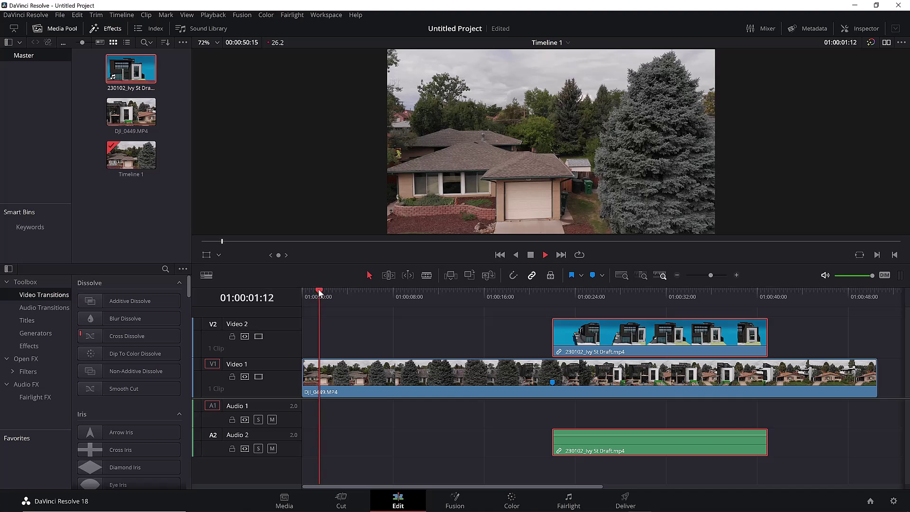
left_click(473, 291)
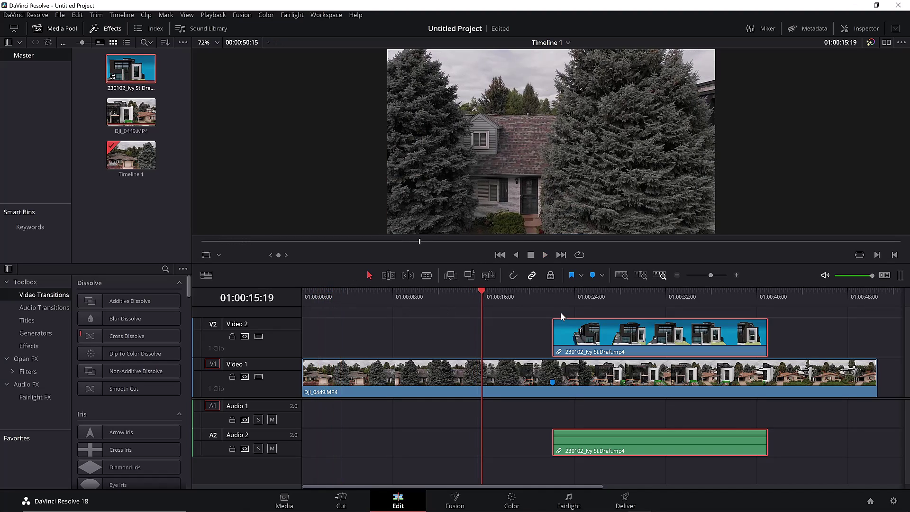
key("space")
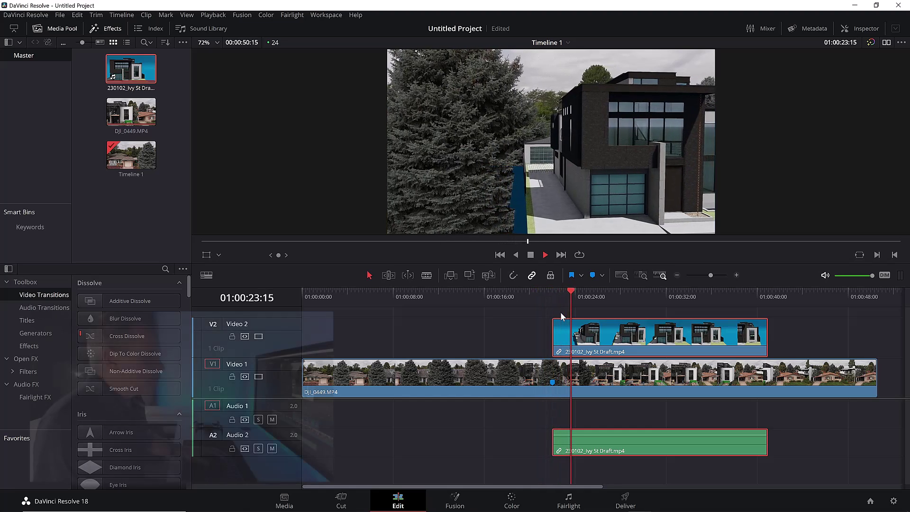
key("space")
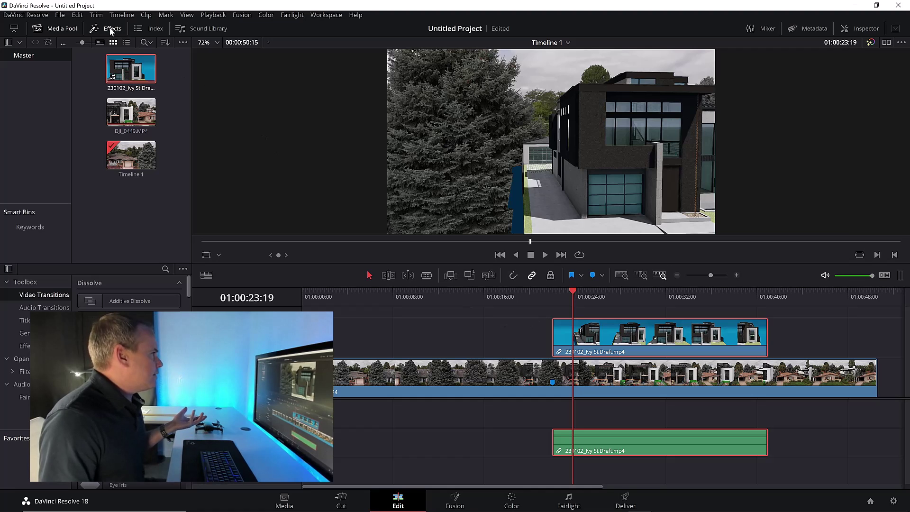
- Apply an Additive Dissolve transition to both the start and the end of 230102_Ivy St Draft.mp4 on video track 2
left_click(149, 261)
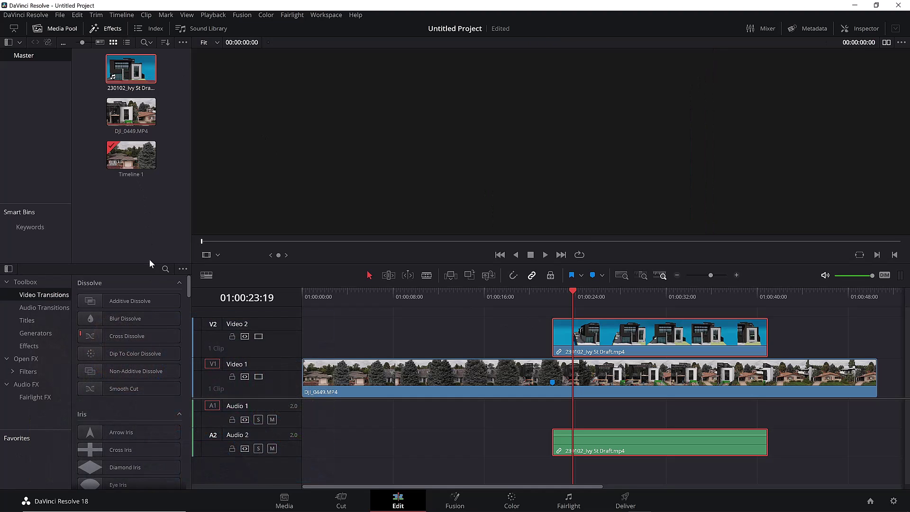
left_click_drag(166, 306, 564, 330)
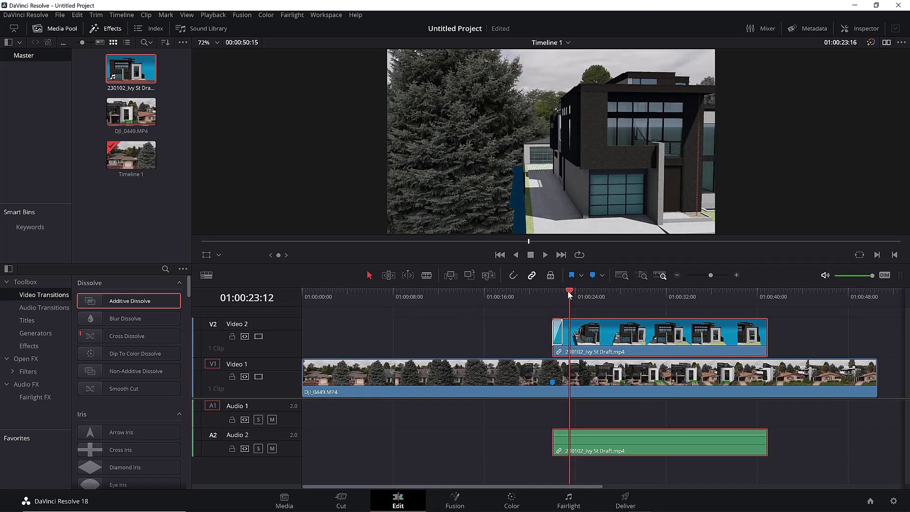
mouse_move(568, 293)
left_mouse_down()
mouse_move(547, 296)
mouse_move(626, 290)
left_mouse_up()
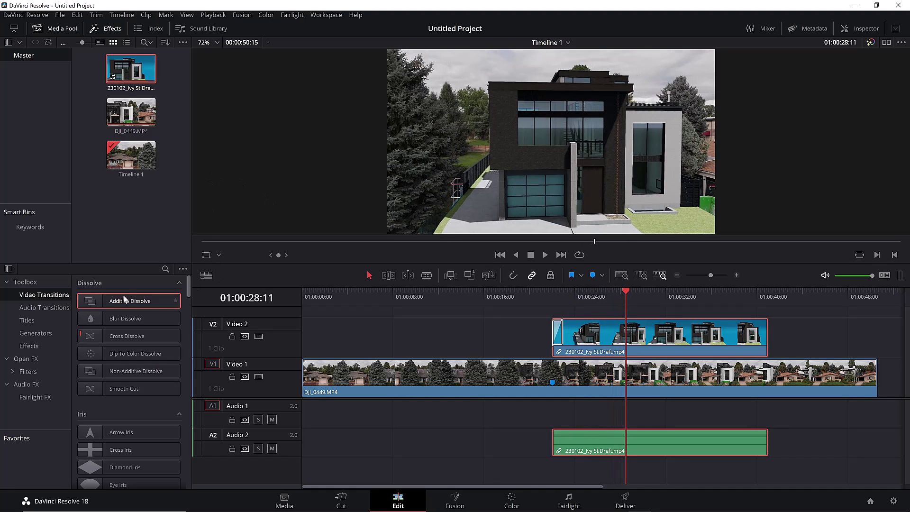
left_click_drag(123, 299, 761, 337)
mouse_move(133, 305)
left_mouse_down()
mouse_move(812, 348)
mouse_move(801, 337)
mouse_move(757, 336)
left_mouse_up()
- Scrub through the composited section to review the overlay from its opening dissolve past its end and back to 01:00:30:12
left_click_drag(625, 291, 574, 304)
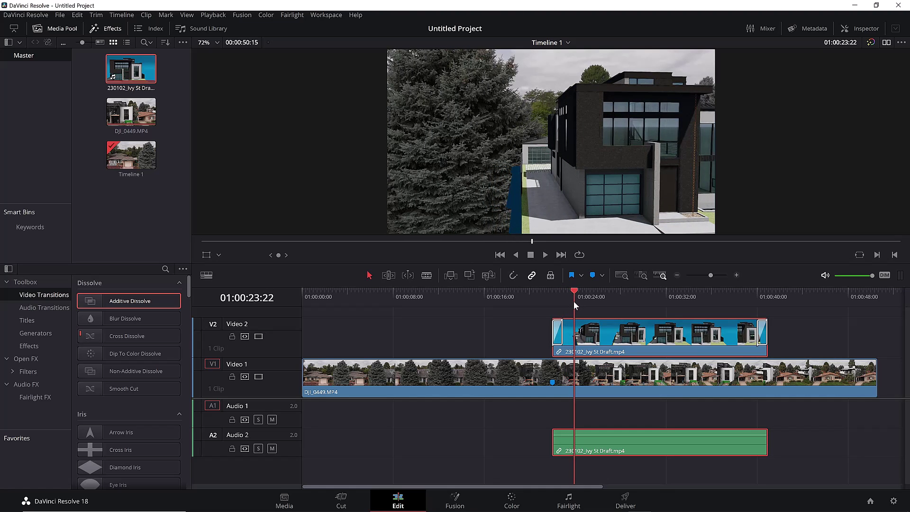
left_click_drag(574, 304, 579, 304)
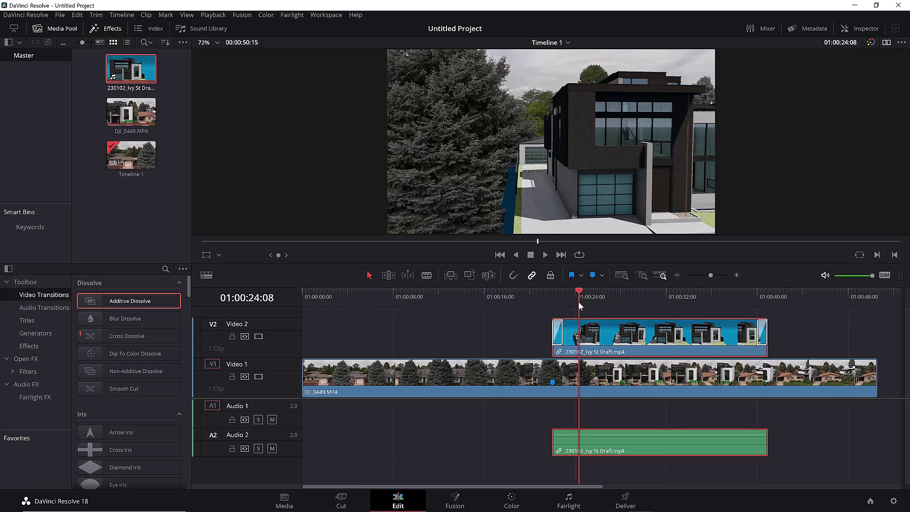
left_click_drag(579, 306, 769, 346)
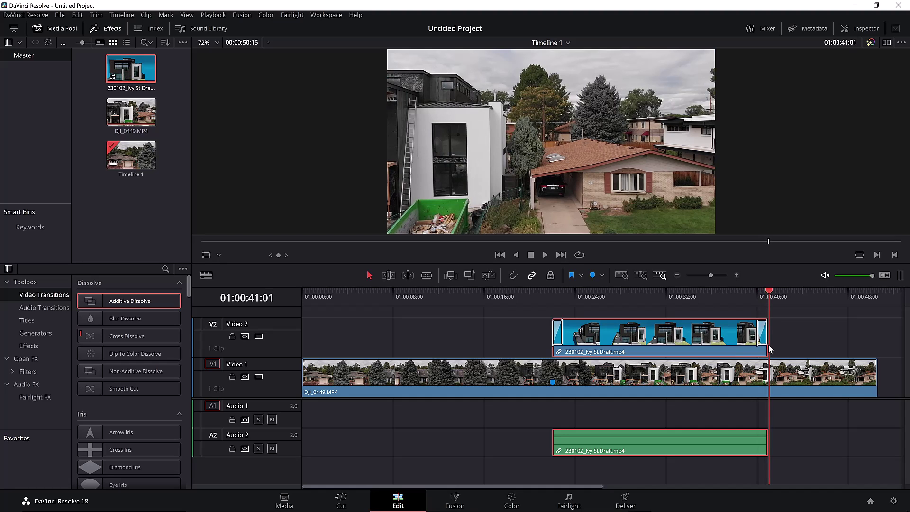
left_click_drag(769, 345, 650, 368)
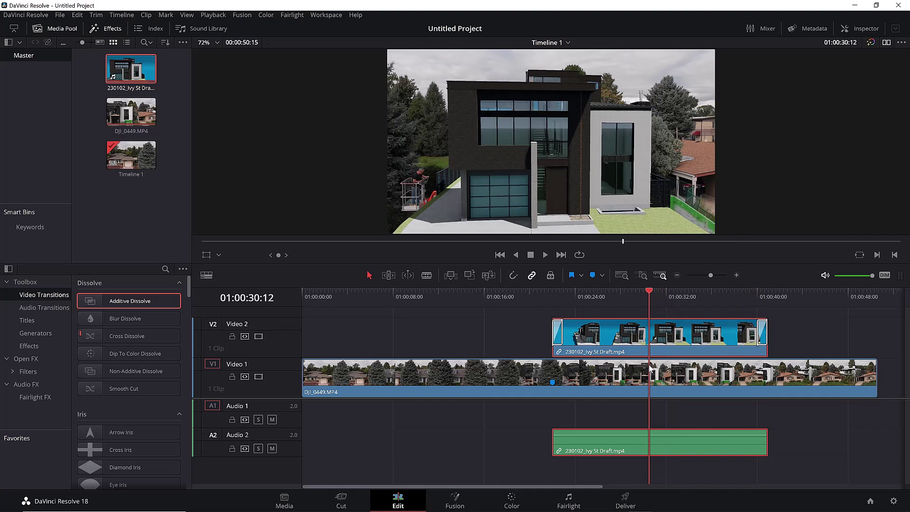